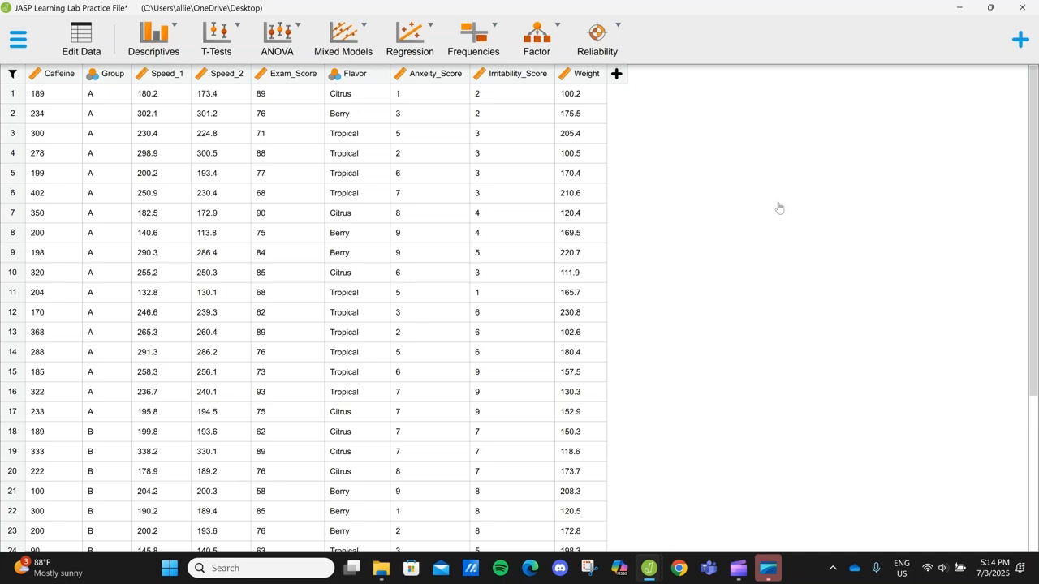
Step: Start a Descriptive Statistics analysis with Exam_Score as its only variable
{"action": "left_click", "coordinate": [174, 43]}
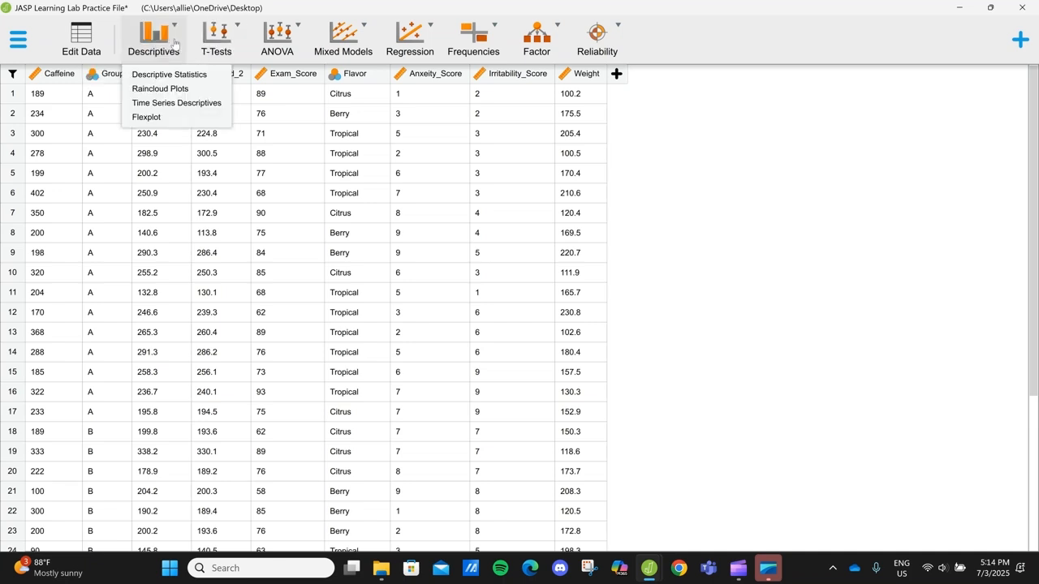
{"action": "left_click", "coordinate": [203, 79]}
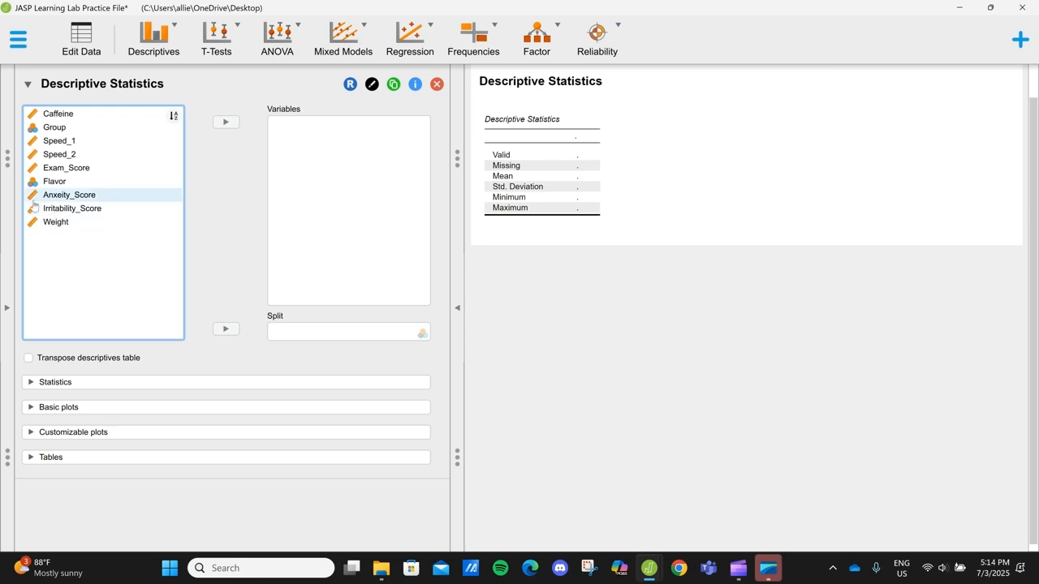
{"action": "left_click_drag", "start_coordinate": [82, 170], "coordinate": [342, 168]}
{"action": "left_click_drag", "start_coordinate": [322, 130], "coordinate": [89, 175]}
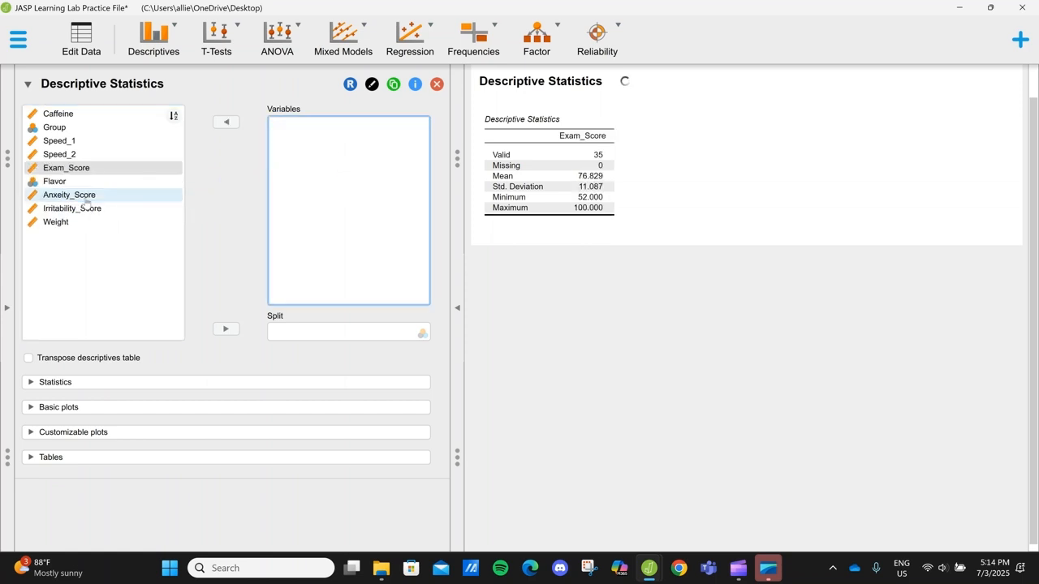
{"action": "left_click", "coordinate": [234, 124]}
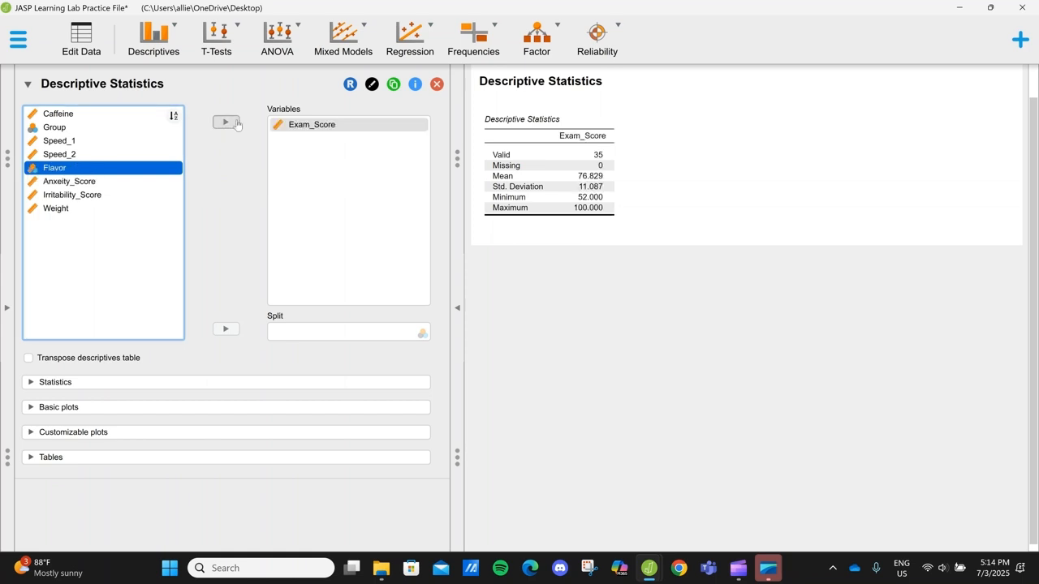
Step: Try the transposed layout for the descriptives table and restore the standard layout
{"action": "left_click", "coordinate": [31, 363]}
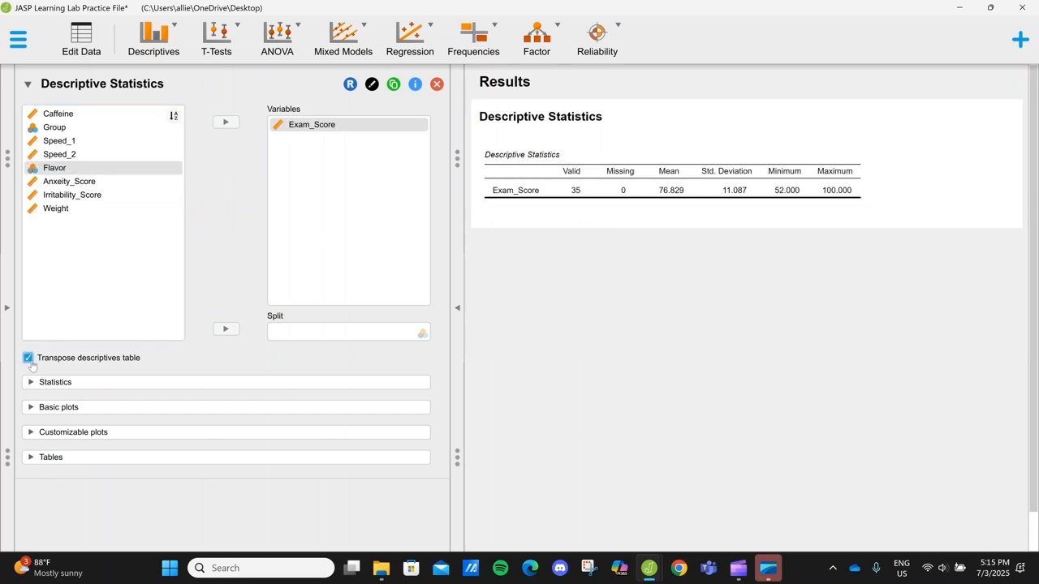
{"action": "left_click", "coordinate": [29, 359]}
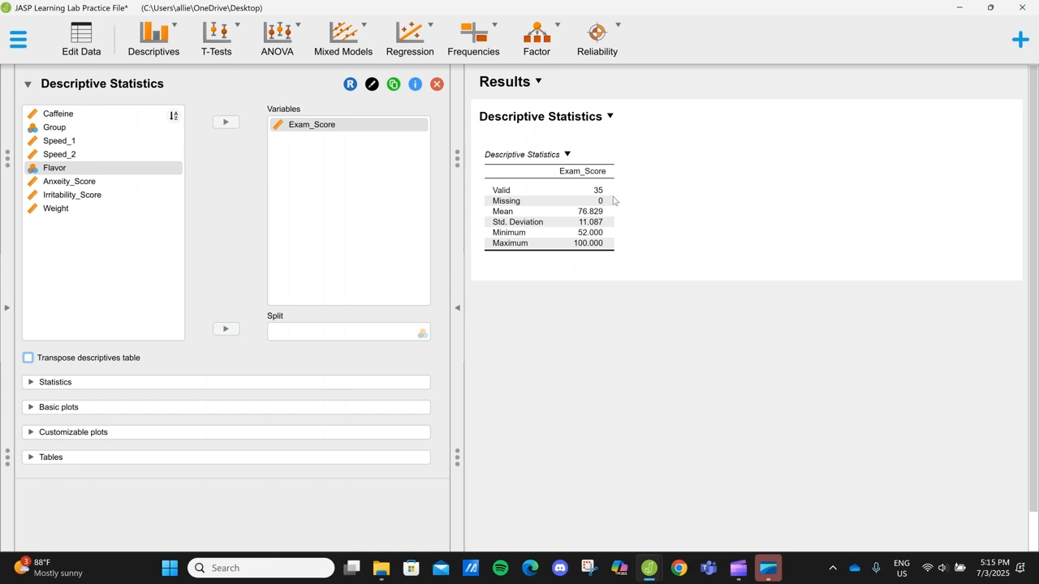
Step: Hide the Valid and Missing sample-size rows in the descriptives table and restore both
{"action": "left_click", "coordinate": [42, 382]}
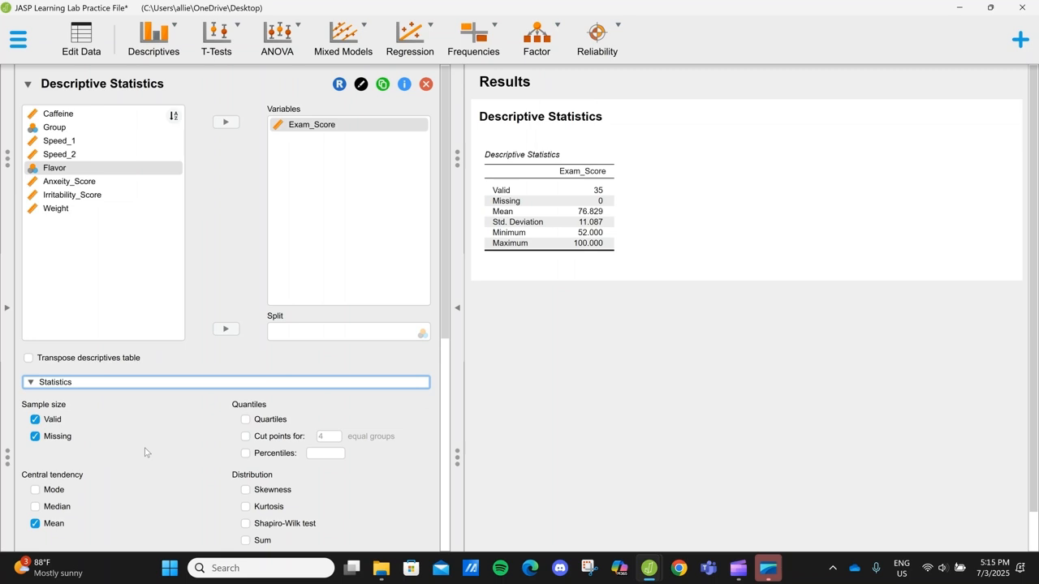
{"action": "scroll", "coordinate": [144, 452], "scroll_direction": "down", "scroll_amount": 1}
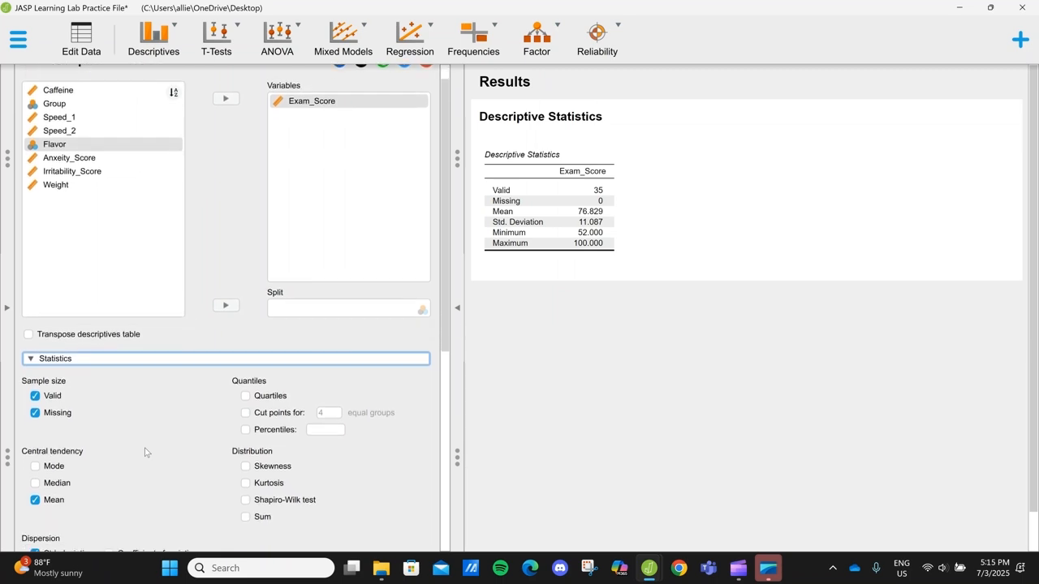
{"action": "scroll", "coordinate": [144, 452], "scroll_direction": "down", "scroll_amount": 2}
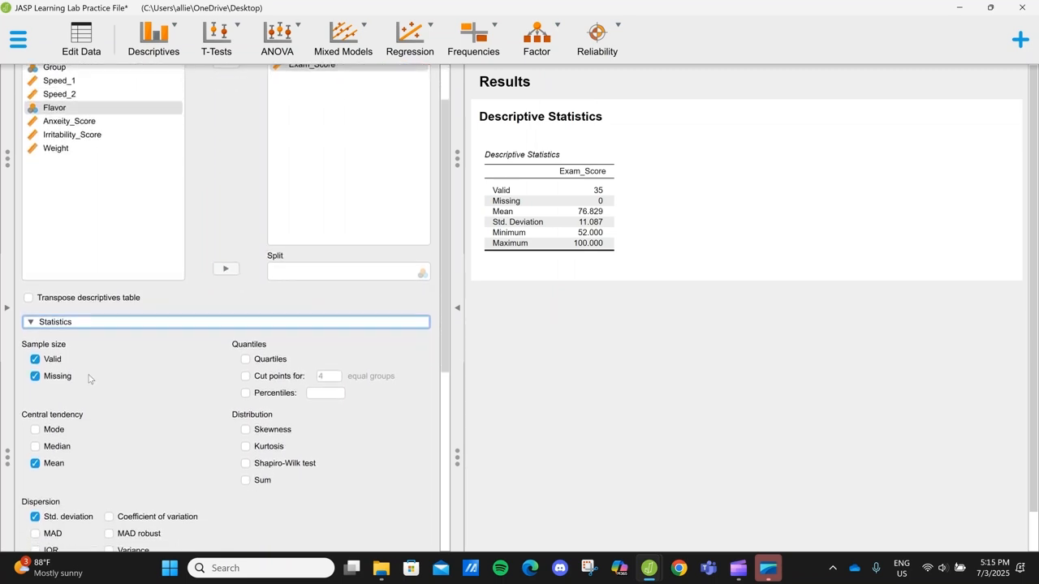
{"action": "left_click", "coordinate": [35, 360]}
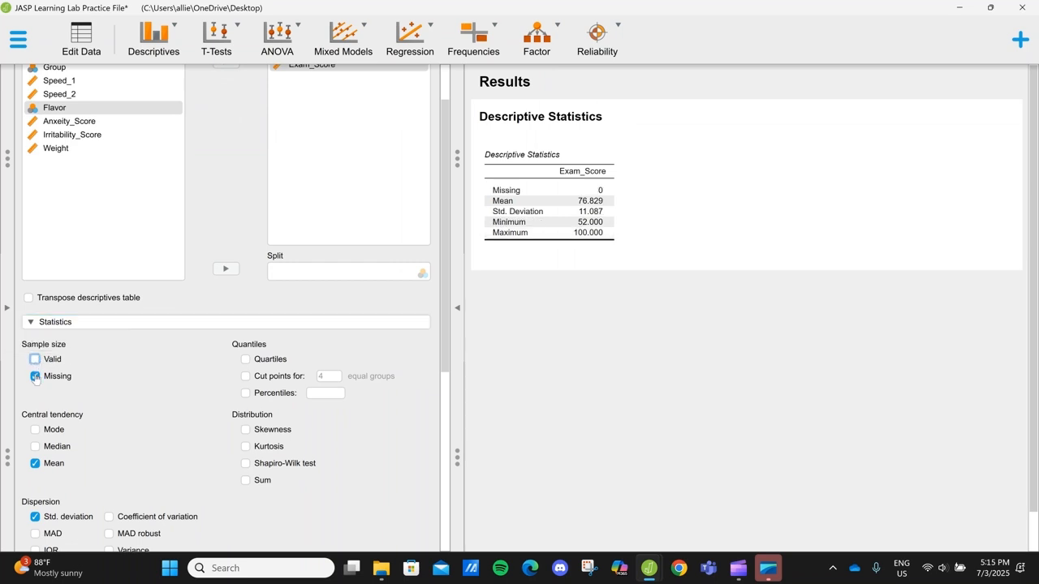
{"action": "left_click", "coordinate": [35, 377]}
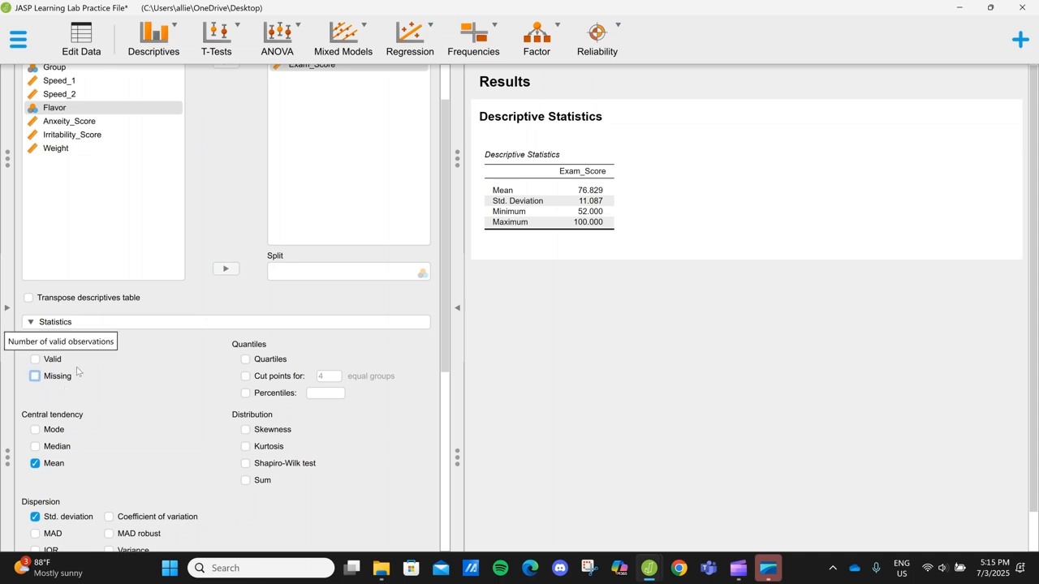
{"action": "left_click", "coordinate": [35, 360]}
{"action": "left_click", "coordinate": [36, 377]}
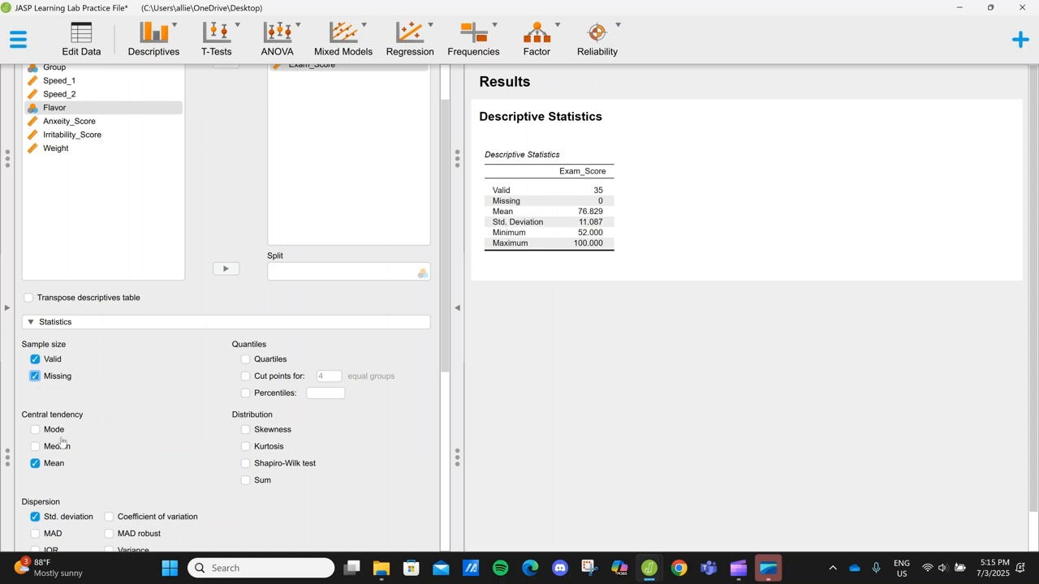
Step: Add the median and mode of Exam_Score to the descriptives table
{"action": "left_click", "coordinate": [36, 448]}
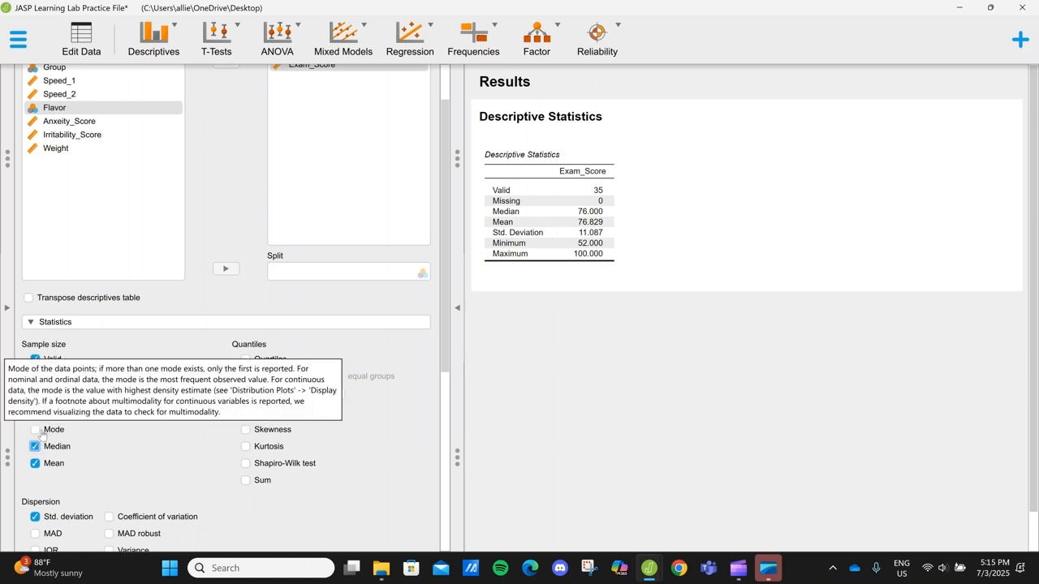
{"action": "left_click", "coordinate": [36, 430]}
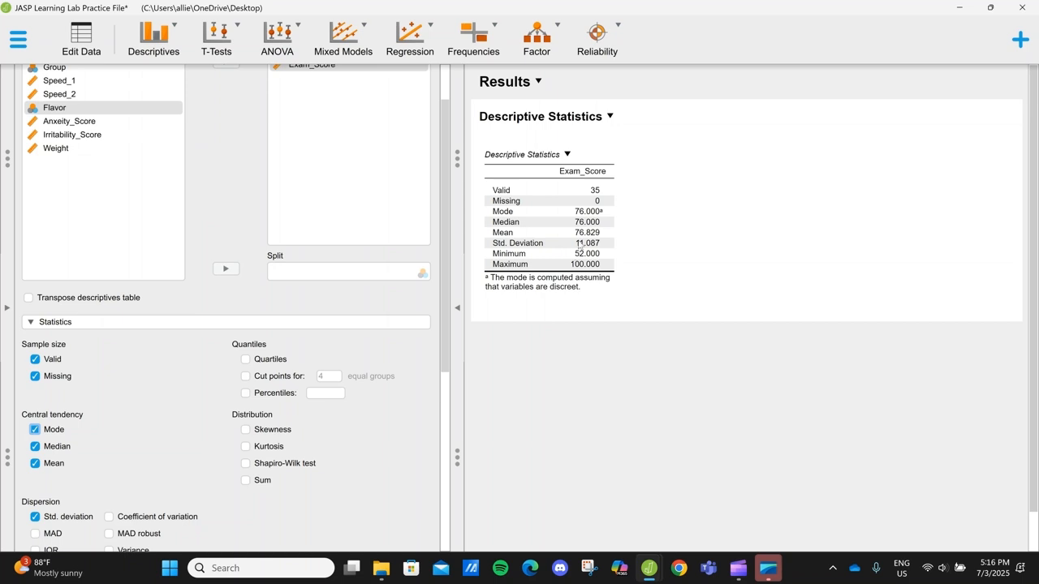
Step: Look over the Exam_Score values in the data spreadsheet and return to the analysis
{"action": "left_click", "coordinate": [81, 36]}
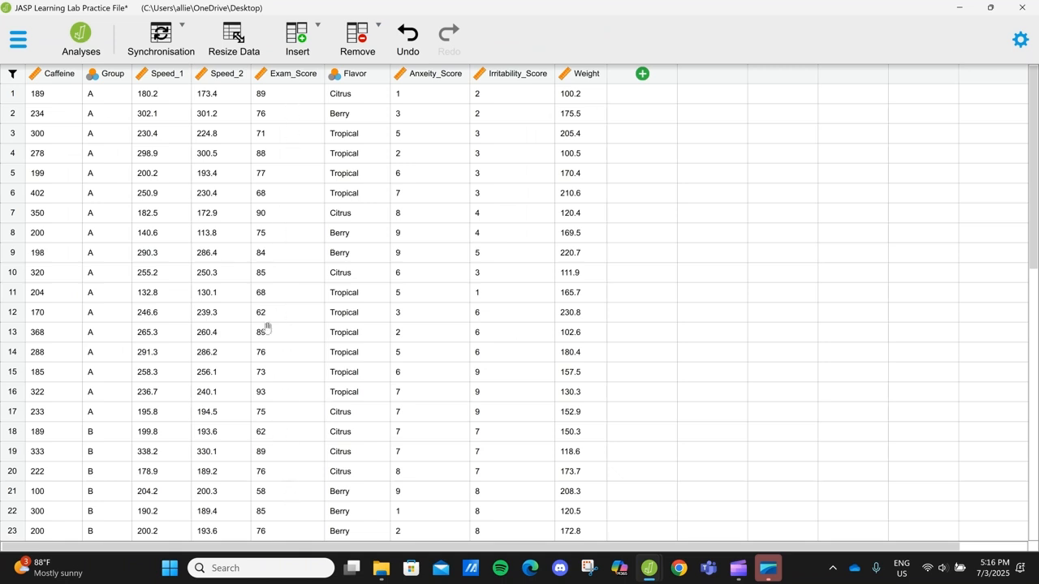
{"action": "scroll", "coordinate": [264, 326], "scroll_direction": "down", "scroll_amount": 1}
{"action": "scroll", "coordinate": [264, 326], "scroll_direction": "up", "scroll_amount": 1}
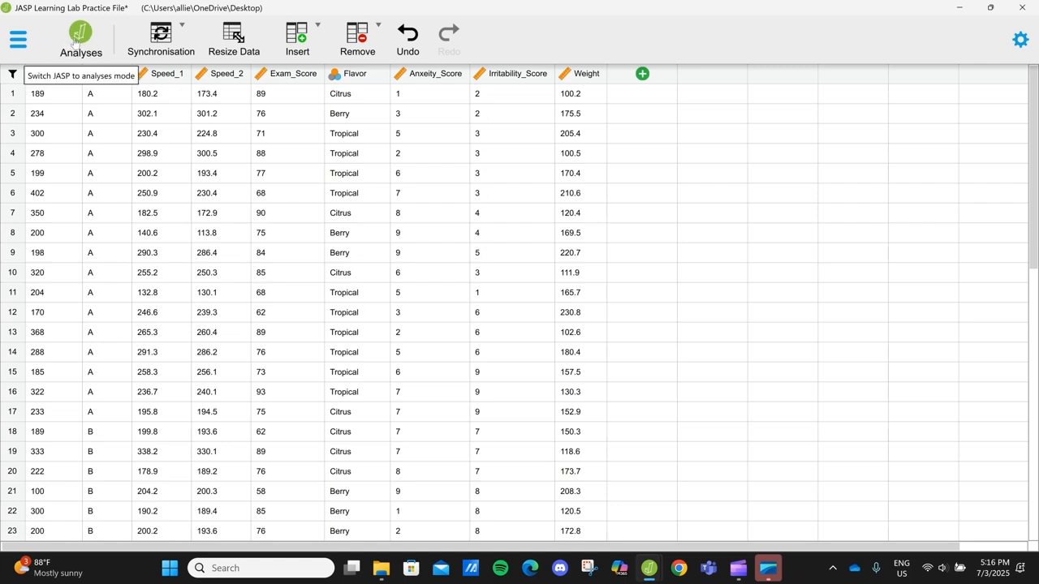
{"action": "left_click", "coordinate": [75, 42]}
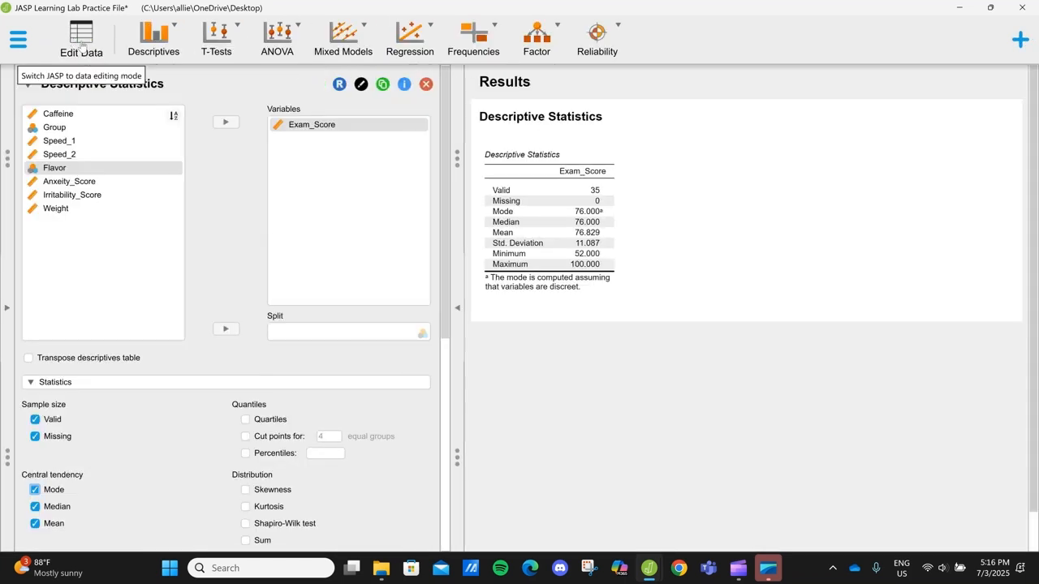
{"action": "left_click", "coordinate": [82, 44]}
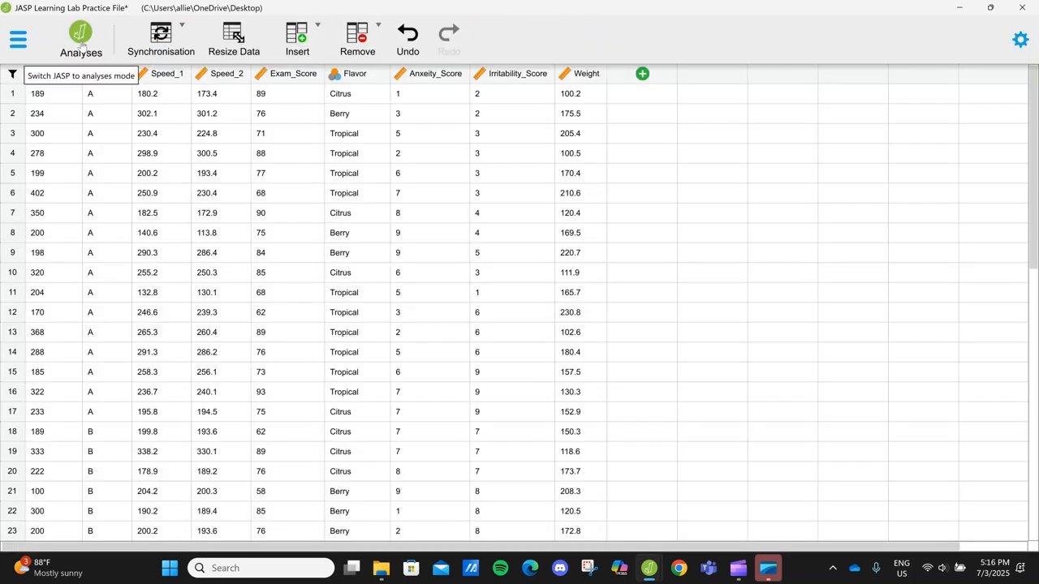
{"action": "left_click", "coordinate": [78, 34]}
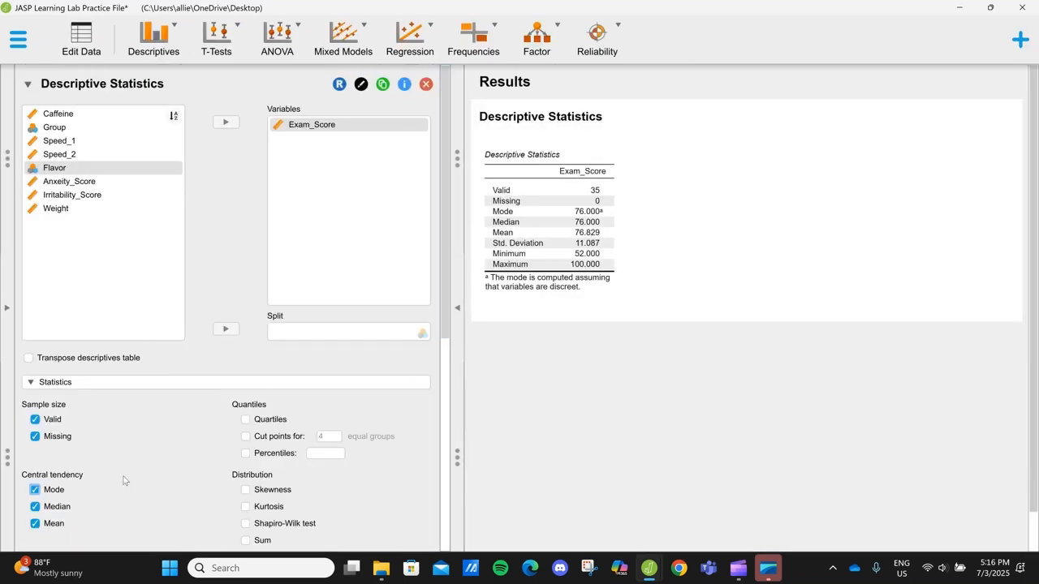
Step: Add the range, variance and standard error of the mean to the Exam_Score descriptives
{"action": "scroll", "coordinate": [123, 480], "scroll_direction": "down", "scroll_amount": 3}
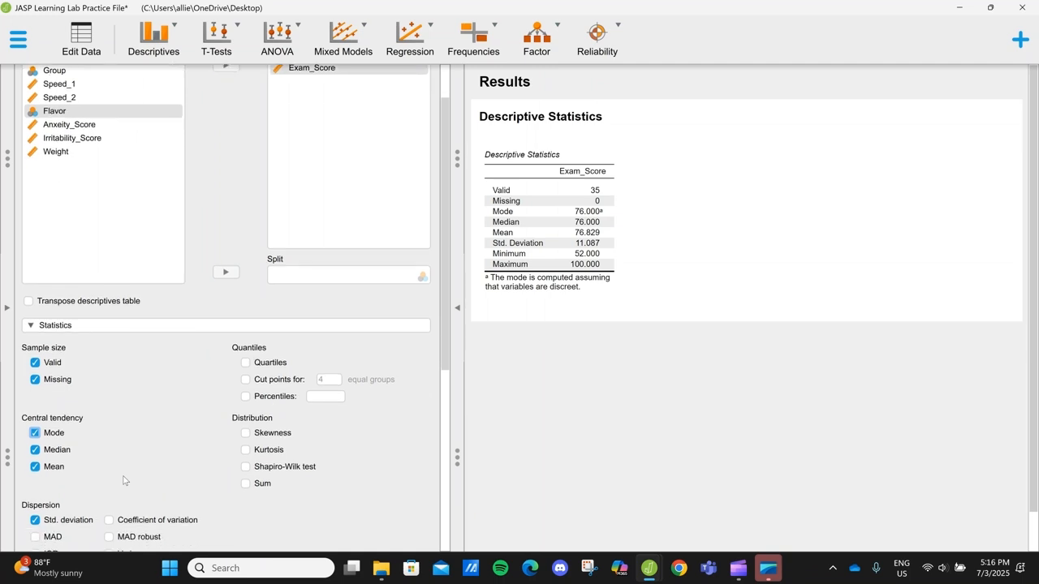
{"action": "scroll", "coordinate": [123, 480], "scroll_direction": "down", "scroll_amount": 2}
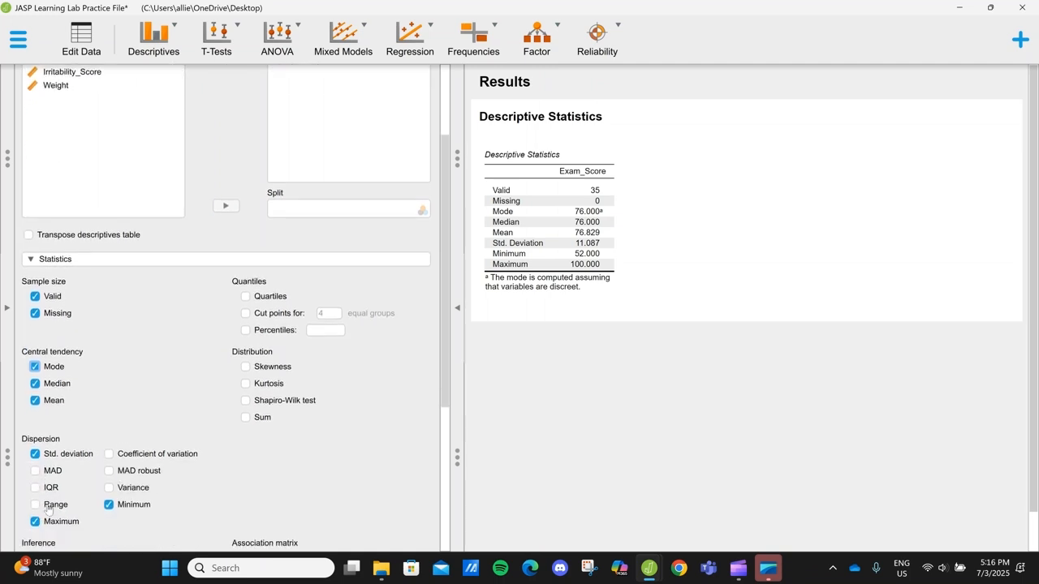
{"action": "left_click", "coordinate": [34, 508]}
{"action": "left_click", "coordinate": [110, 489]}
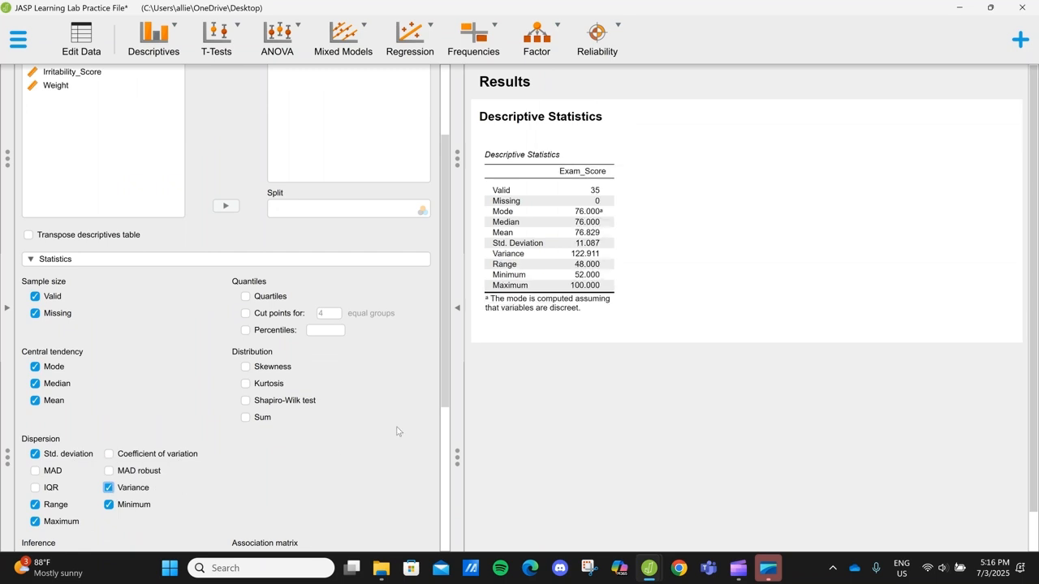
{"action": "scroll", "coordinate": [145, 395], "scroll_direction": "down", "scroll_amount": 3}
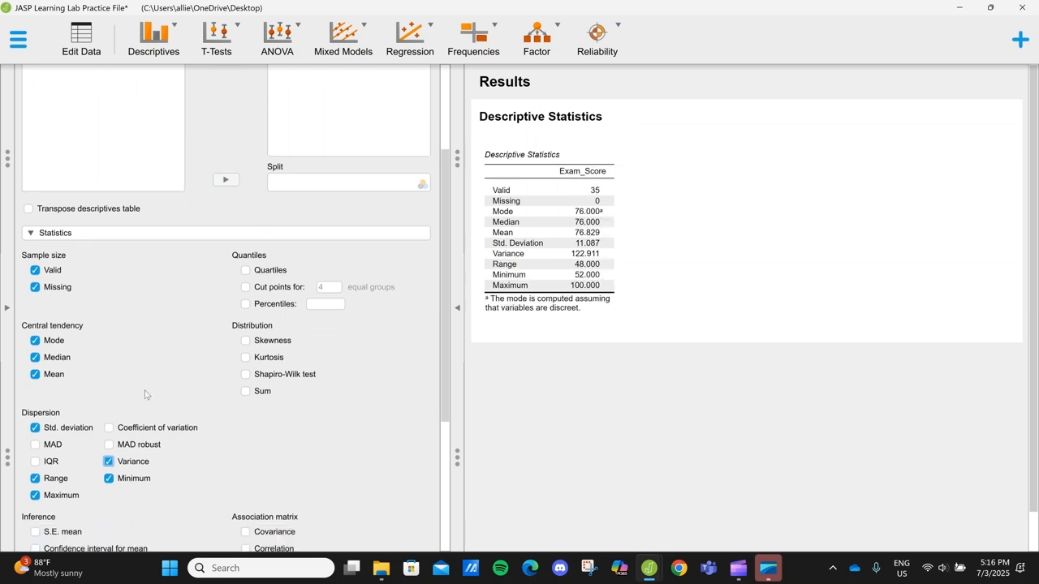
{"action": "left_click", "coordinate": [36, 436]}
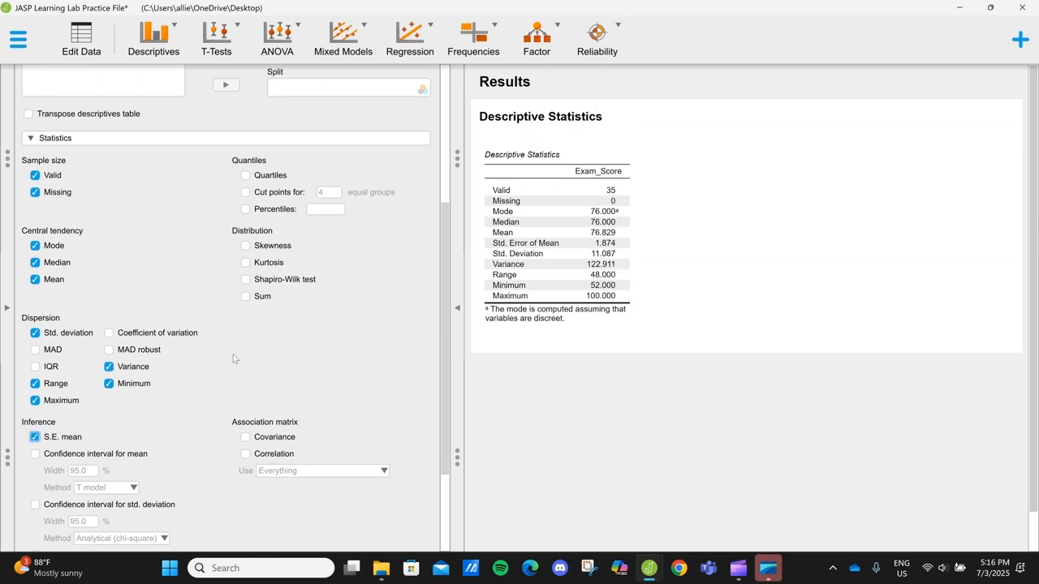
Step: Collapse the statistics options and add a basic distribution plot for Exam_Score
{"action": "scroll", "coordinate": [352, 369], "scroll_direction": "down", "scroll_amount": 1}
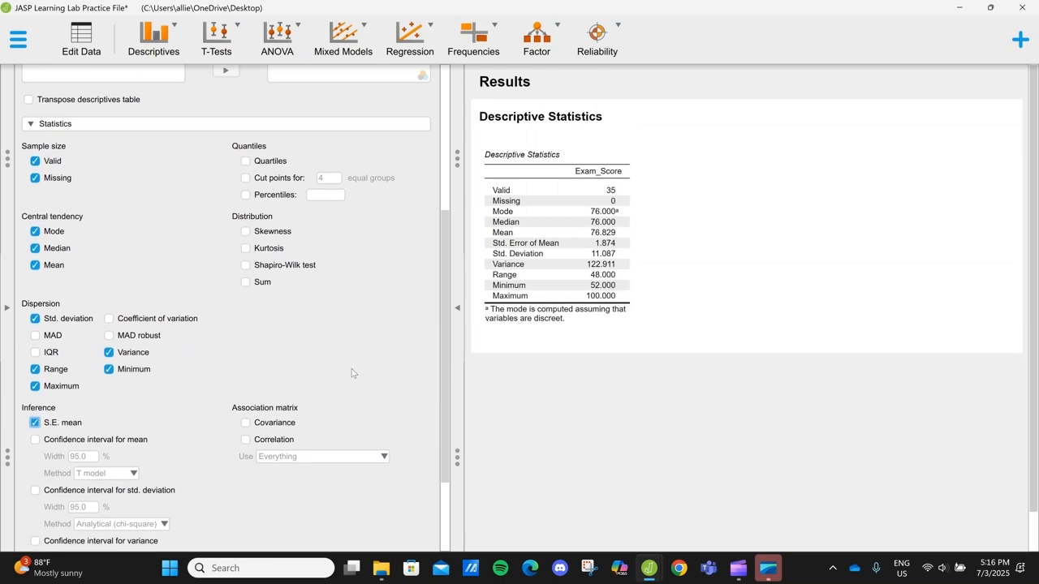
{"action": "scroll", "coordinate": [351, 373], "scroll_direction": "down", "scroll_amount": 1}
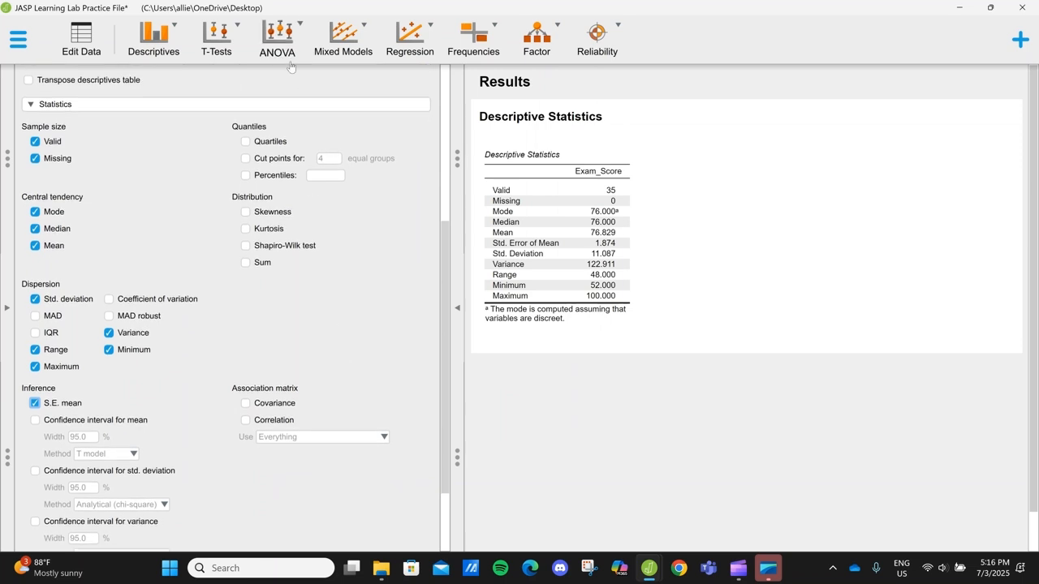
{"action": "scroll", "coordinate": [247, 245], "scroll_direction": "down", "scroll_amount": 3}
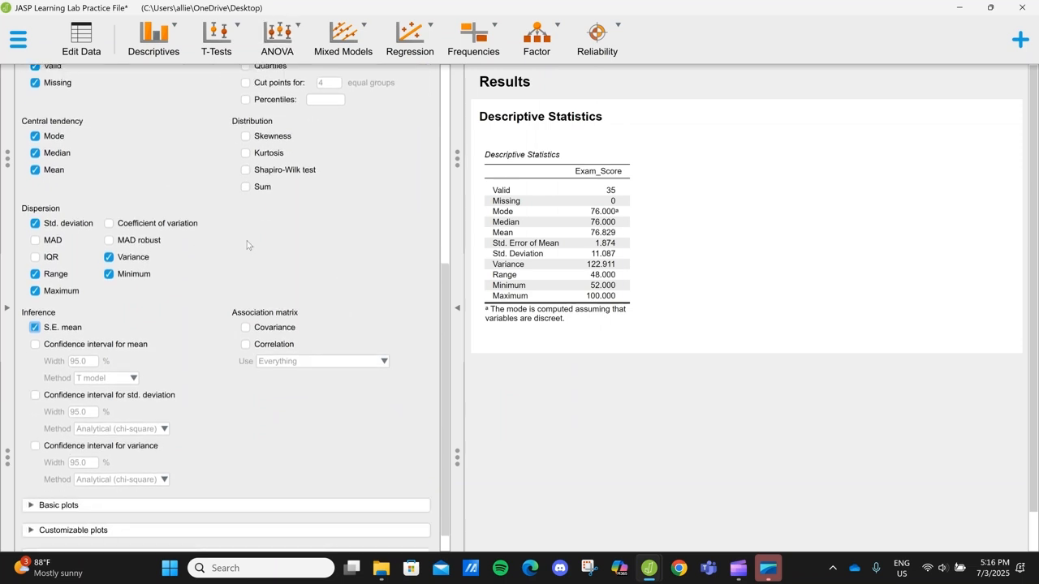
{"action": "scroll", "coordinate": [248, 245], "scroll_direction": "up", "scroll_amount": 2}
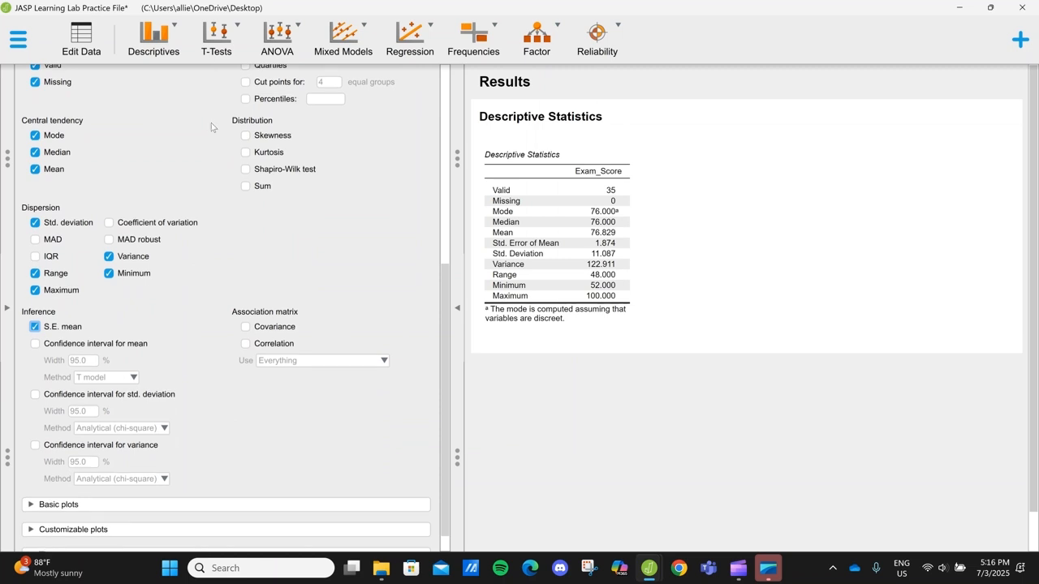
{"action": "scroll", "coordinate": [211, 122], "scroll_direction": "up", "scroll_amount": 3}
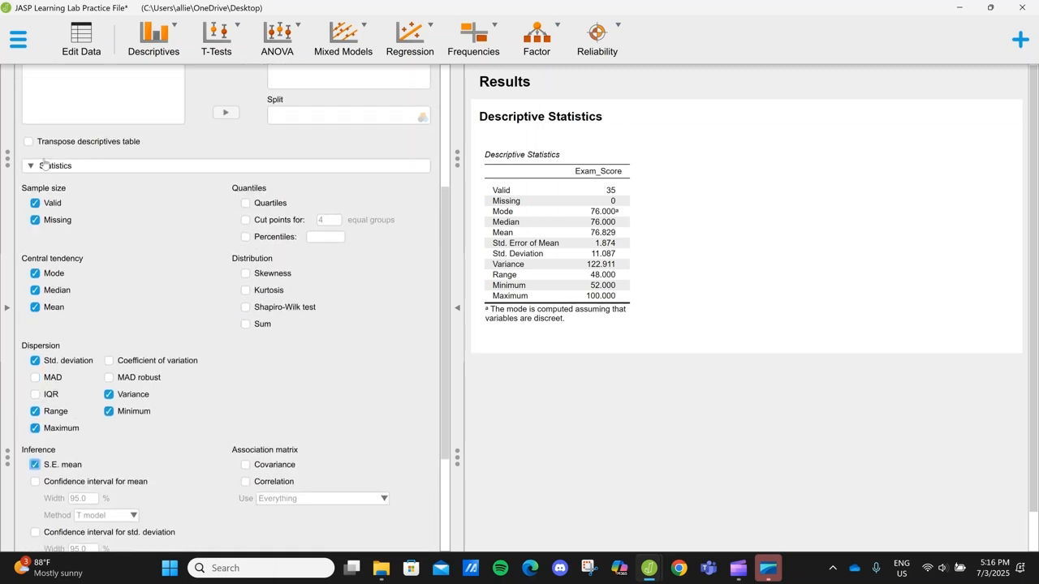
{"action": "left_click", "coordinate": [28, 166]}
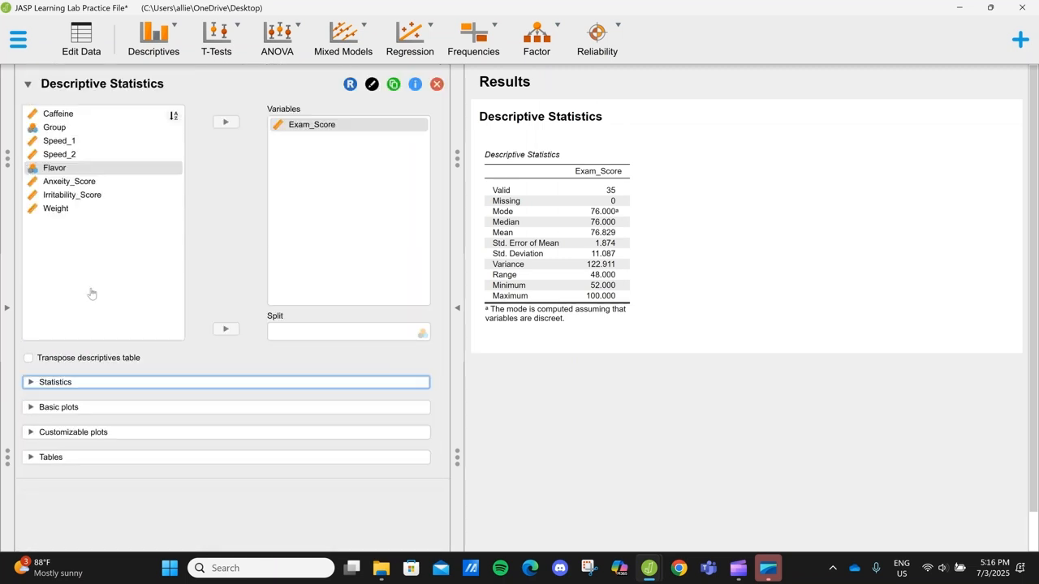
{"action": "left_click", "coordinate": [181, 412]}
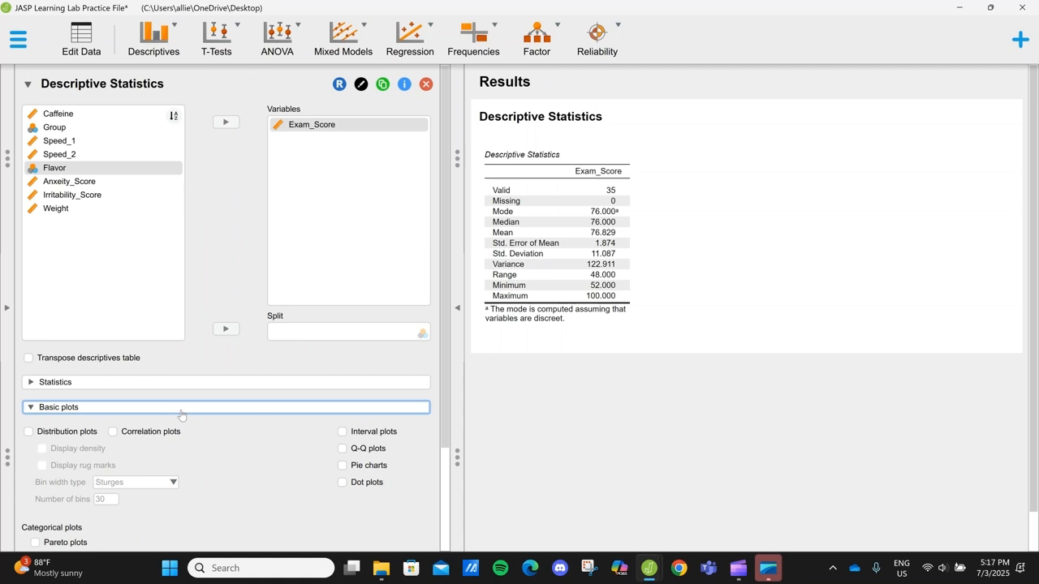
{"action": "left_click", "coordinate": [41, 437]}
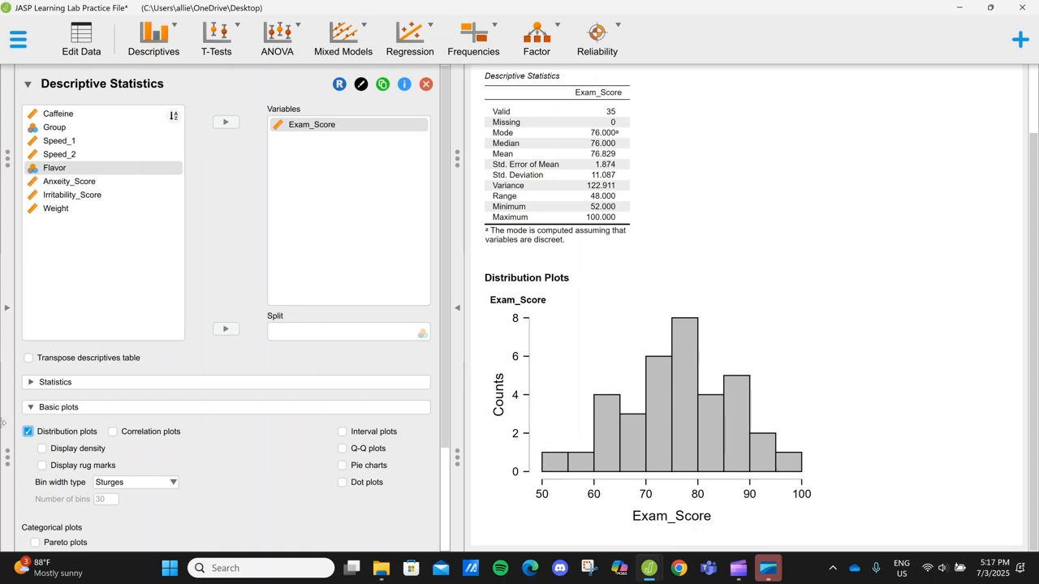
Step: Try the density curve on the Exam_Score distribution plot and remove it again
{"action": "left_click", "coordinate": [43, 448]}
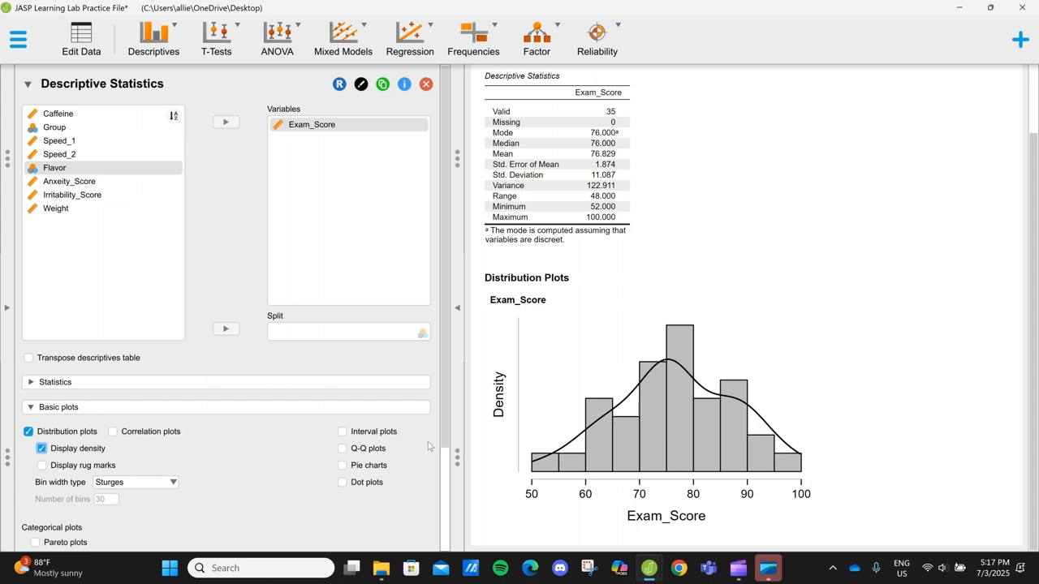
{"action": "left_click", "coordinate": [42, 451]}
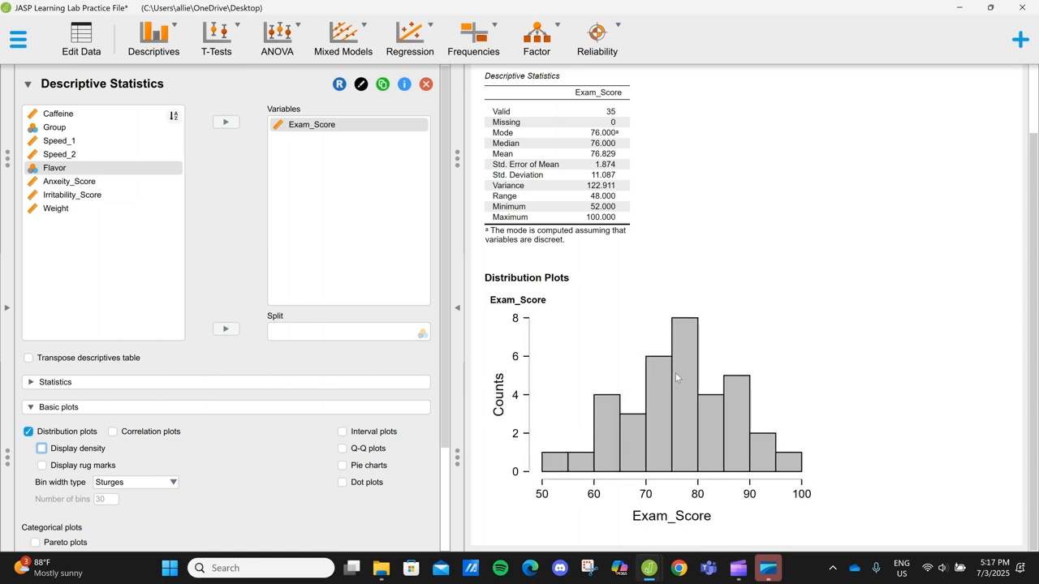
Step: Open the Exam_Score distribution plot for image editing and change its x-axis title to "Exam Score"
{"action": "left_click", "coordinate": [553, 300]}
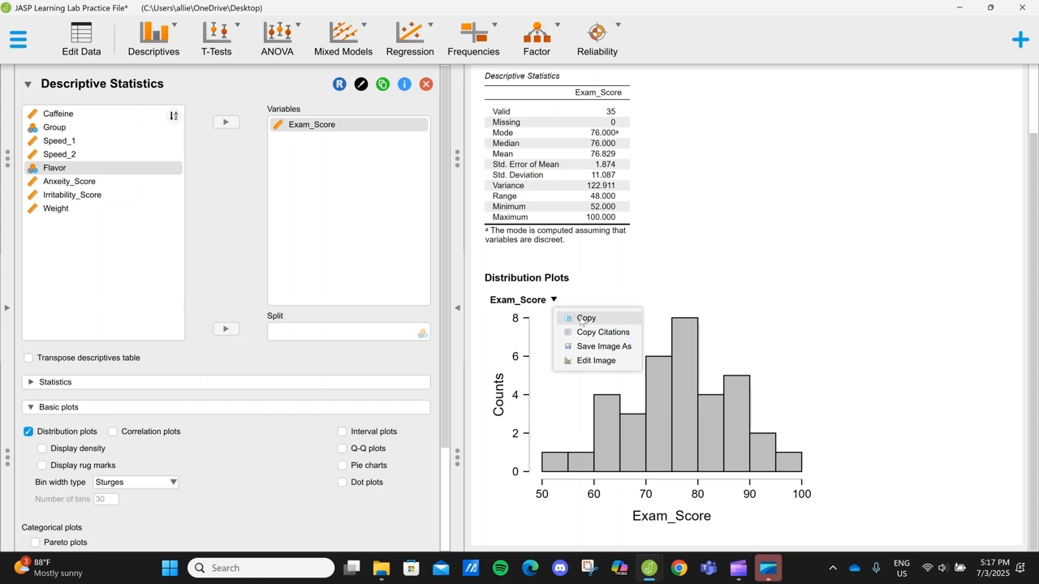
{"action": "left_click", "coordinate": [611, 361]}
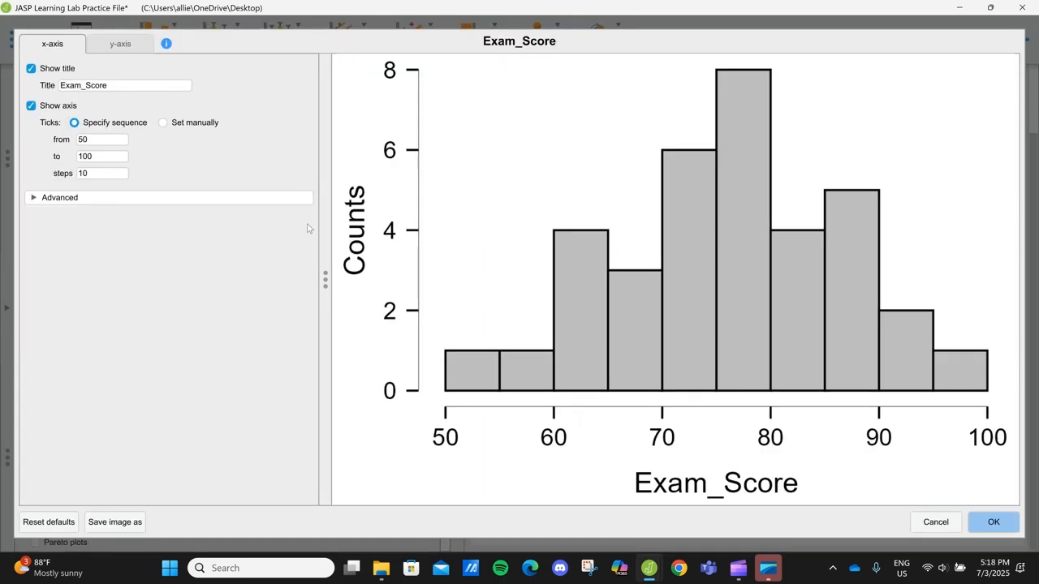
{"action": "left_click", "coordinate": [84, 86]}
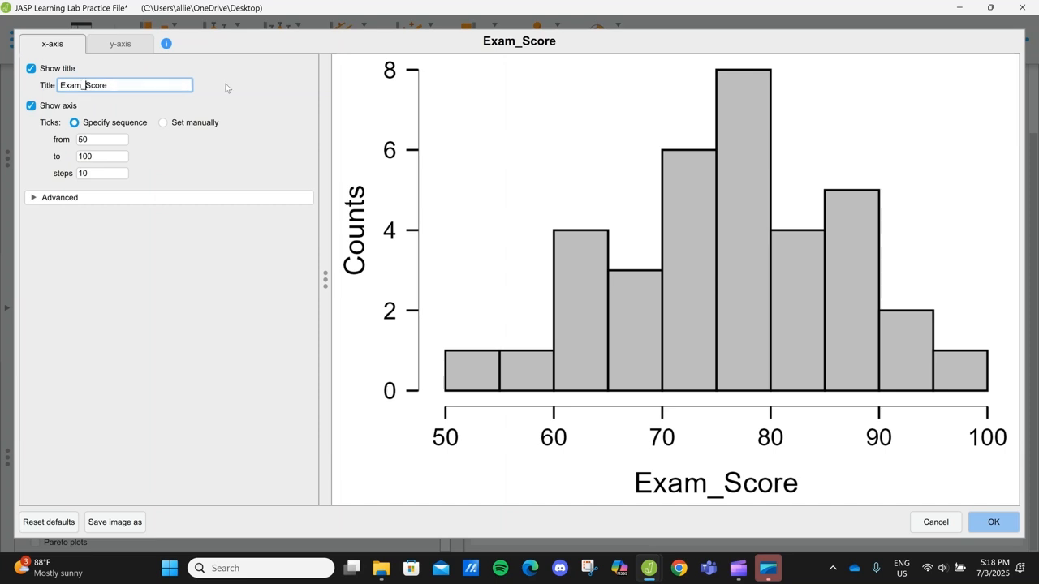
{"action": "key", "text": "Delete"}
Step: Change the distribution plot's y-axis title to "Frequency" and apply the image edits
{"action": "left_click", "coordinate": [136, 47]}
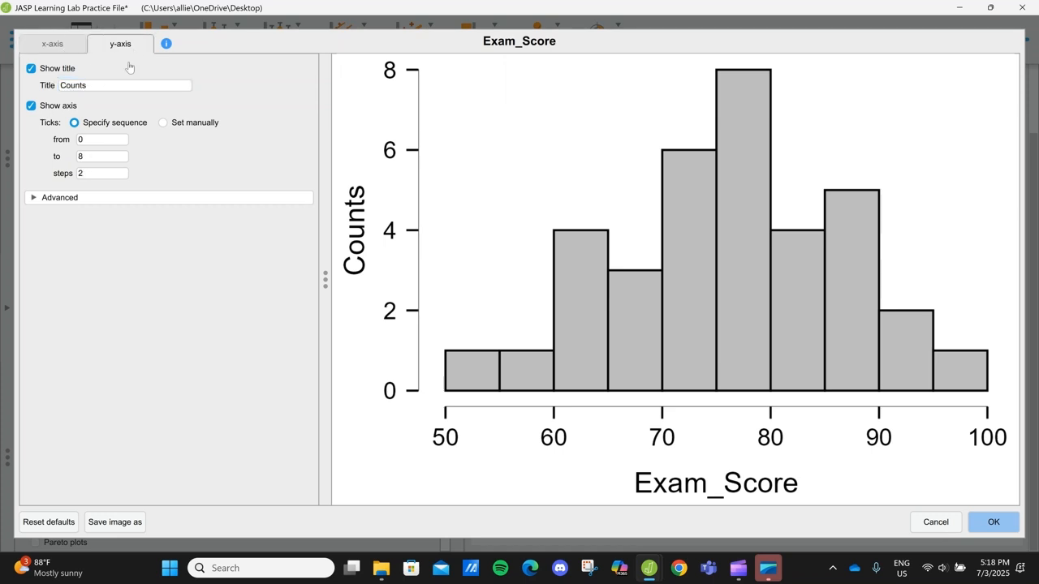
{"action": "left_click", "coordinate": [122, 91]}
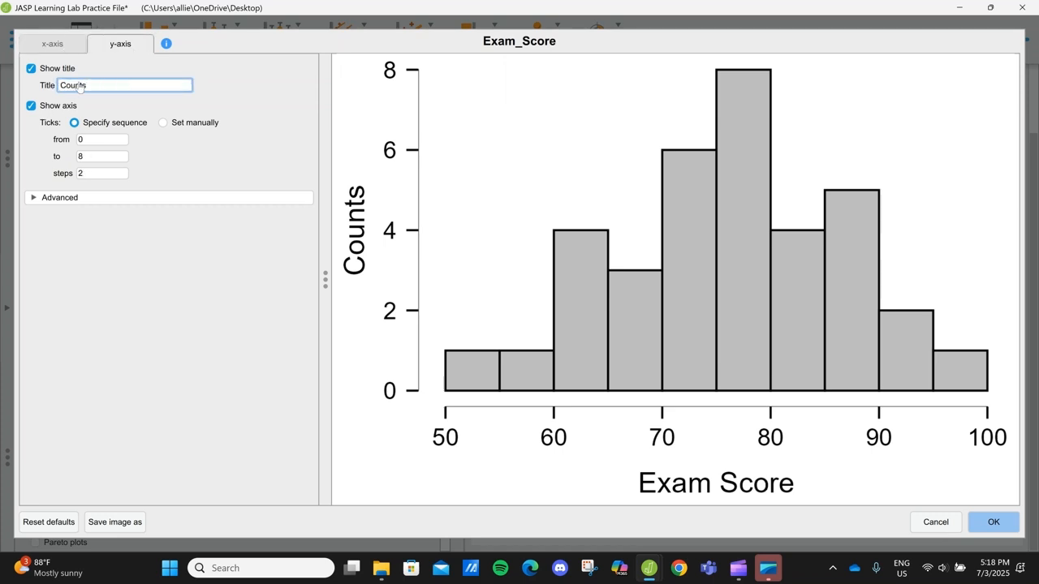
{"action": "left_click_drag", "start_coordinate": [87, 87], "coordinate": [55, 87]}
{"action": "type", "text": "Frequency"}
{"action": "left_click", "coordinate": [31, 198]}
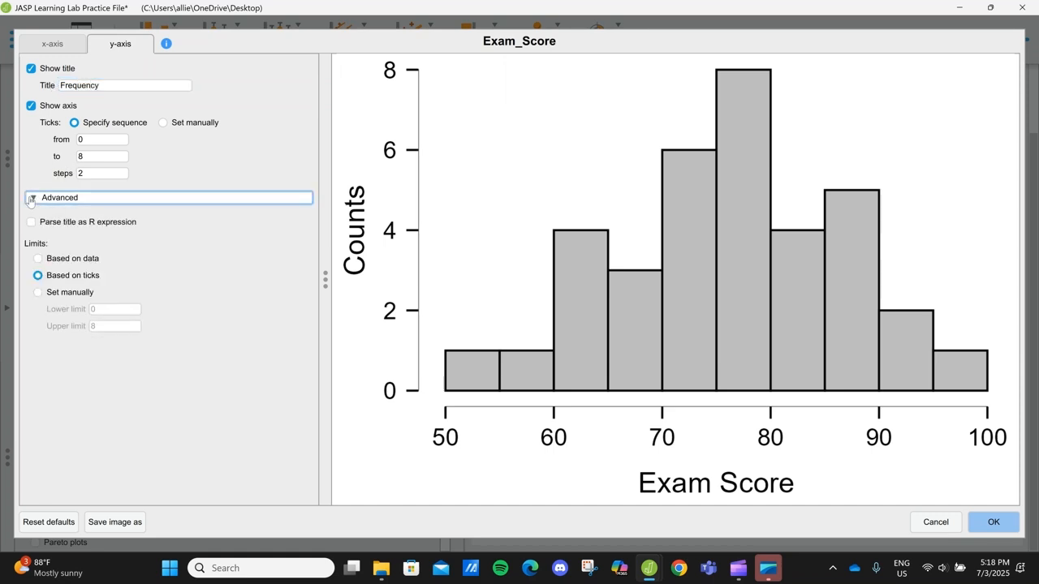
{"action": "left_click", "coordinate": [41, 45]}
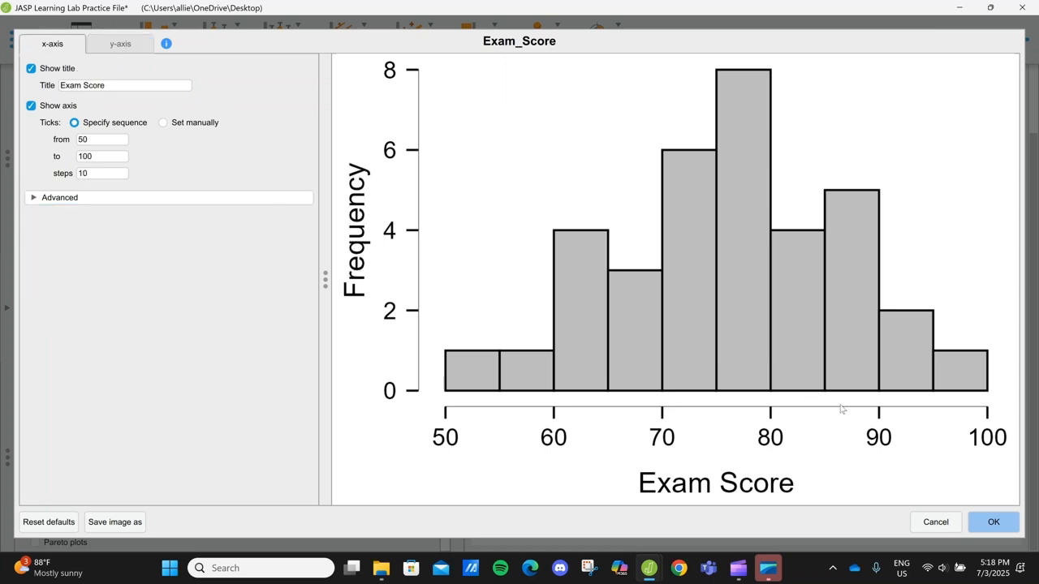
{"action": "left_click", "coordinate": [992, 524]}
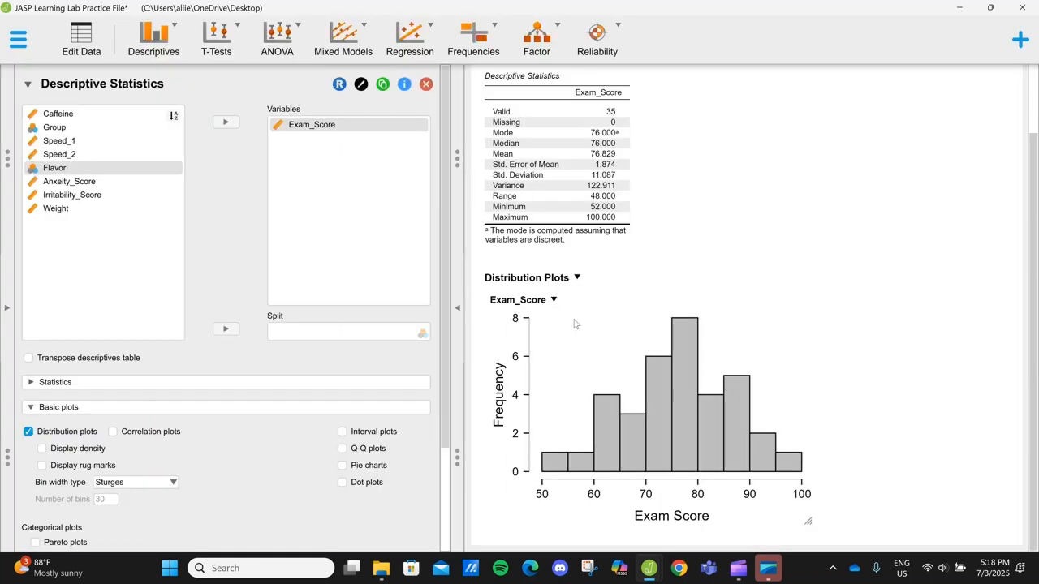
{"action": "left_click", "coordinate": [577, 278]}
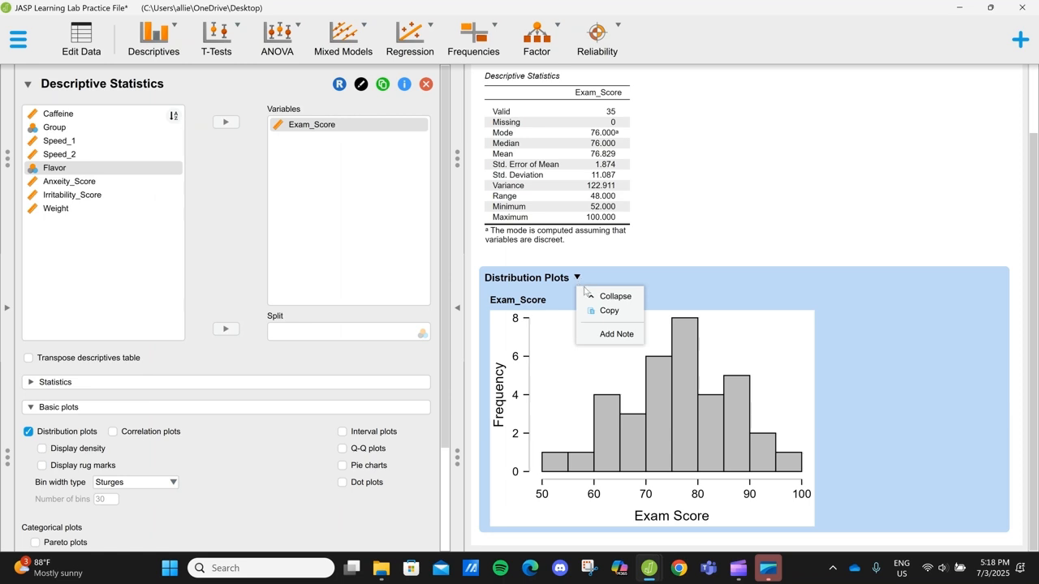
{"action": "left_click", "coordinate": [540, 306]}
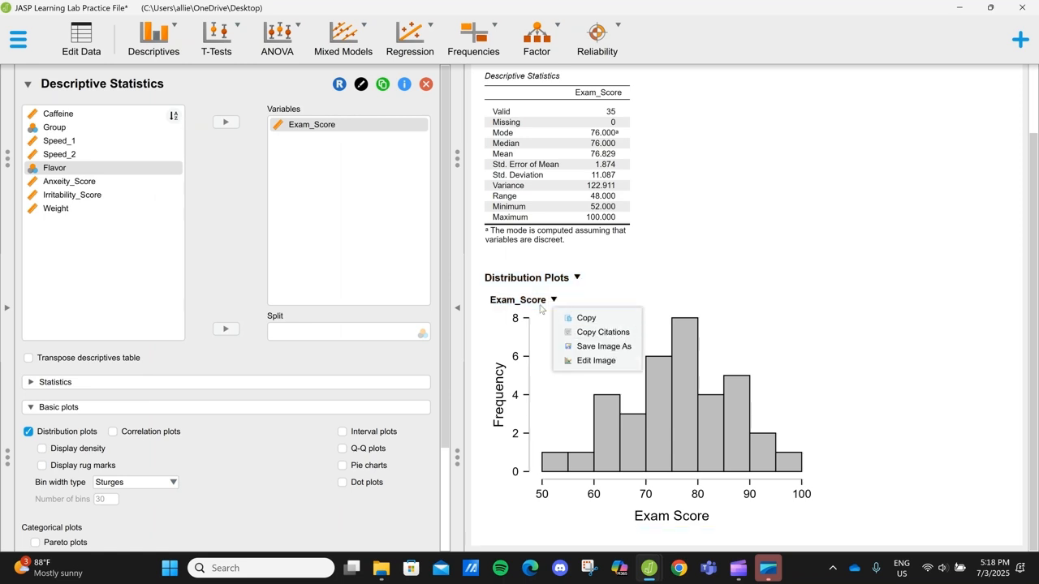
{"action": "left_click", "coordinate": [760, 272]}
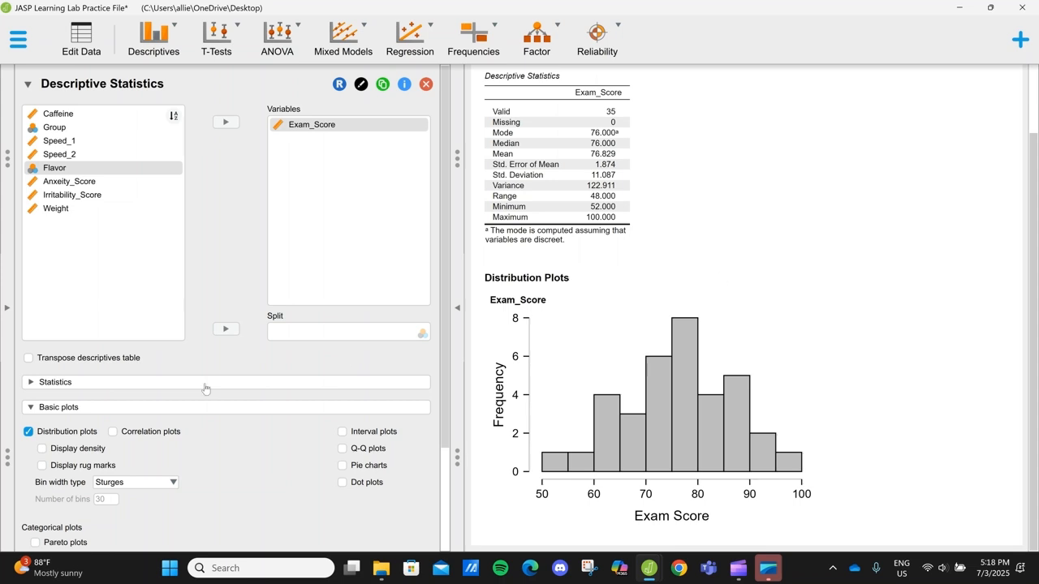
Step: Collapse the basic plot options and add a customizable boxplot with the boxplot element for Exam_Score
{"action": "scroll", "coordinate": [205, 388], "scroll_direction": "down", "scroll_amount": 1}
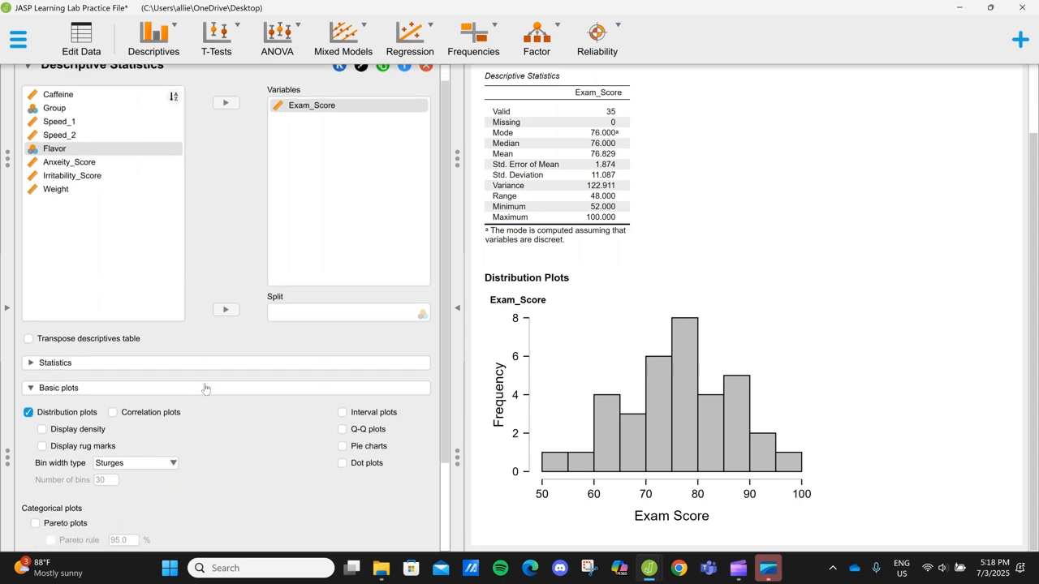
{"action": "scroll", "coordinate": [205, 388], "scroll_direction": "down", "scroll_amount": 1}
{"action": "scroll", "coordinate": [205, 389], "scroll_direction": "down", "scroll_amount": 1}
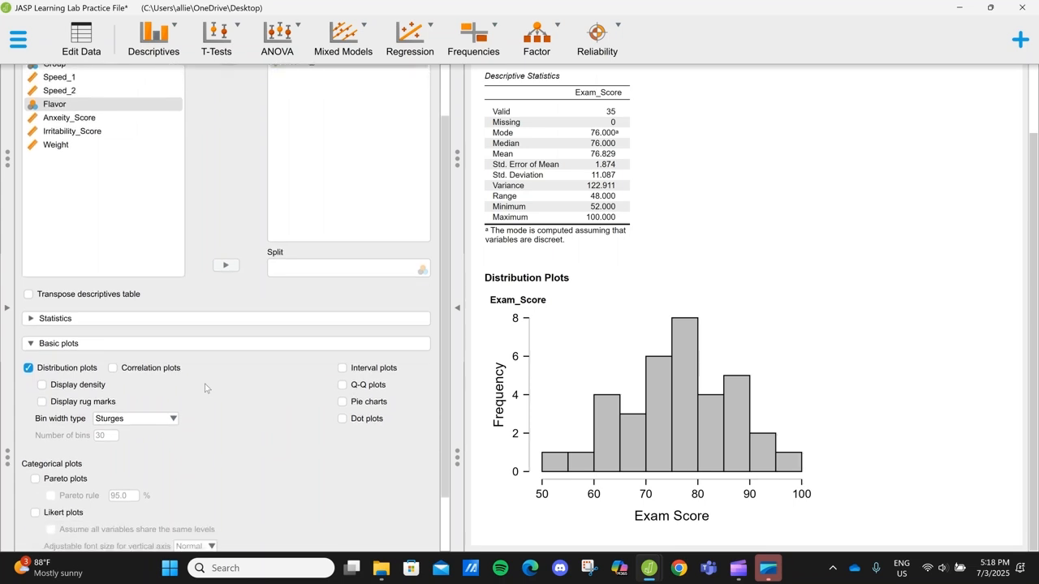
{"action": "scroll", "coordinate": [206, 389], "scroll_direction": "down", "scroll_amount": 1}
{"action": "scroll", "coordinate": [205, 389], "scroll_direction": "down", "scroll_amount": 2}
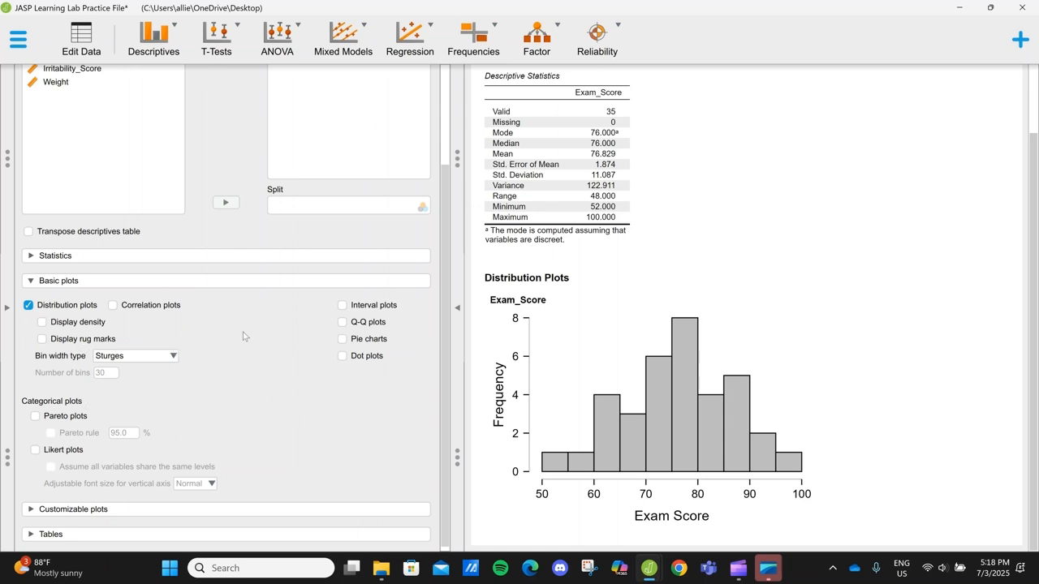
{"action": "left_click", "coordinate": [31, 280]}
{"action": "left_click", "coordinate": [43, 433]}
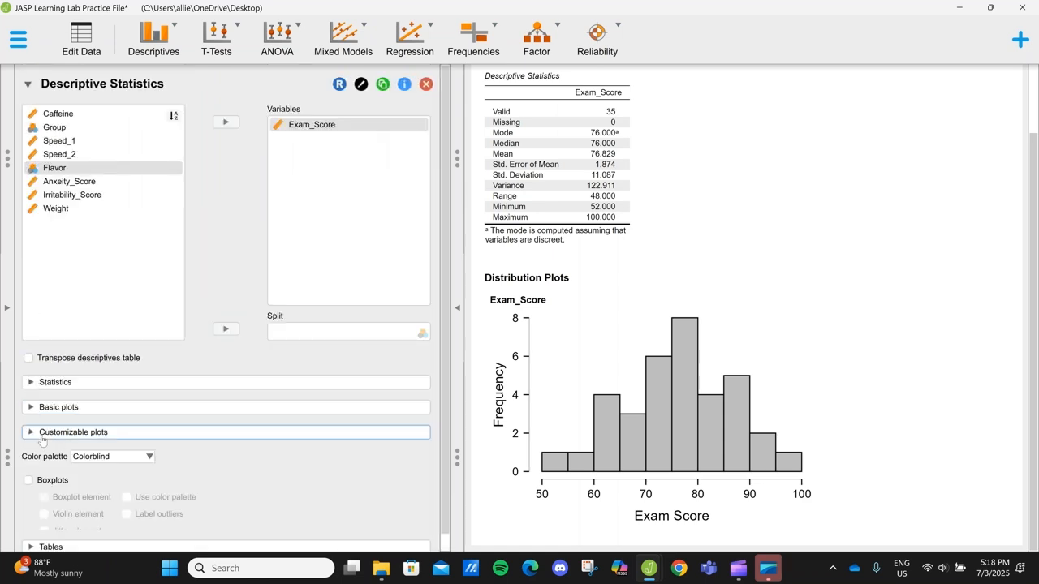
{"action": "left_click", "coordinate": [28, 480]}
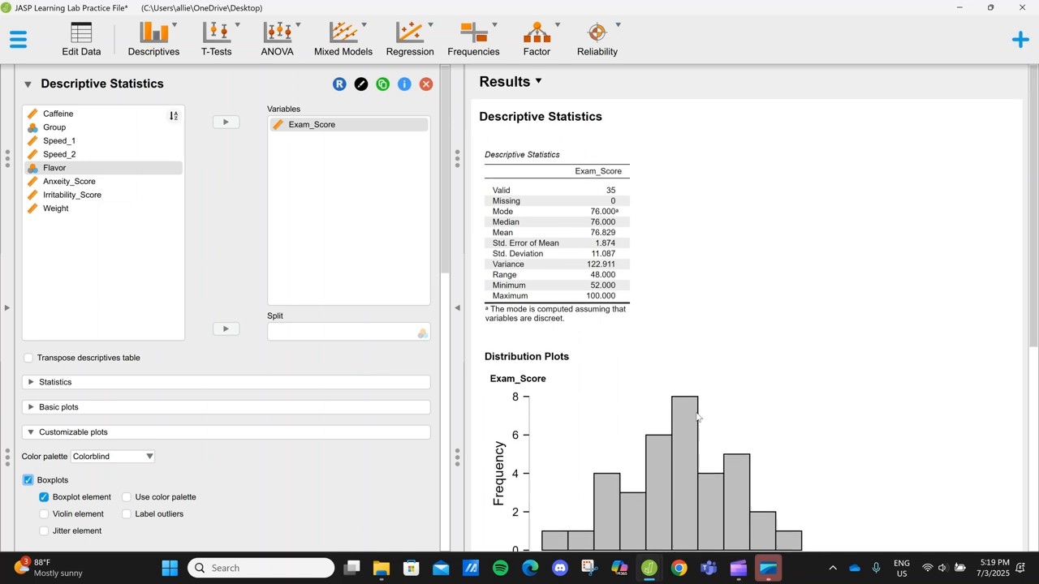
{"action": "scroll", "coordinate": [696, 417], "scroll_direction": "down", "scroll_amount": 4}
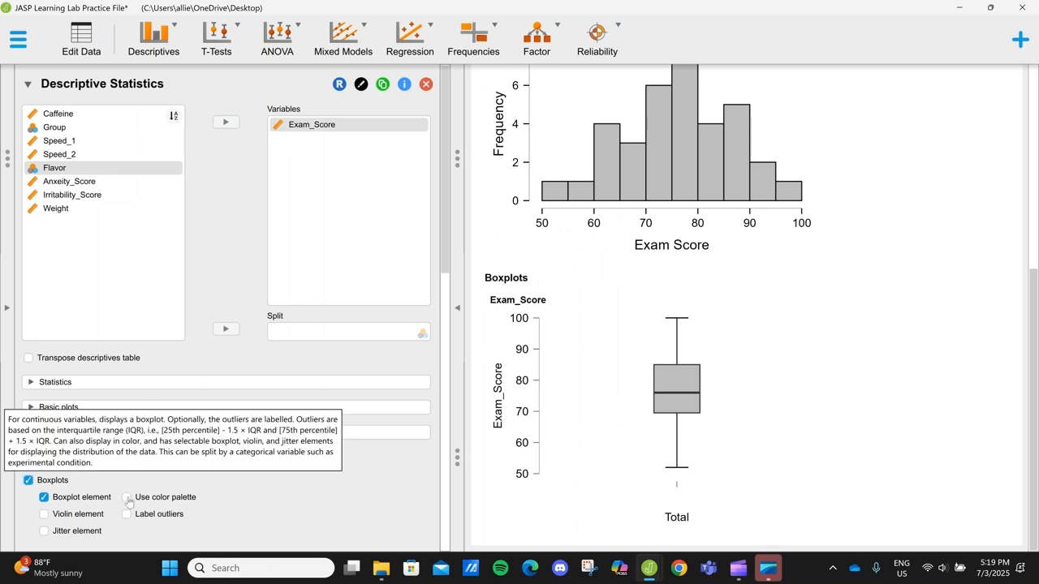
Step: Try the color palette on the Exam_Score boxplot, turn it off again and check the palette choices
{"action": "left_click", "coordinate": [126, 498]}
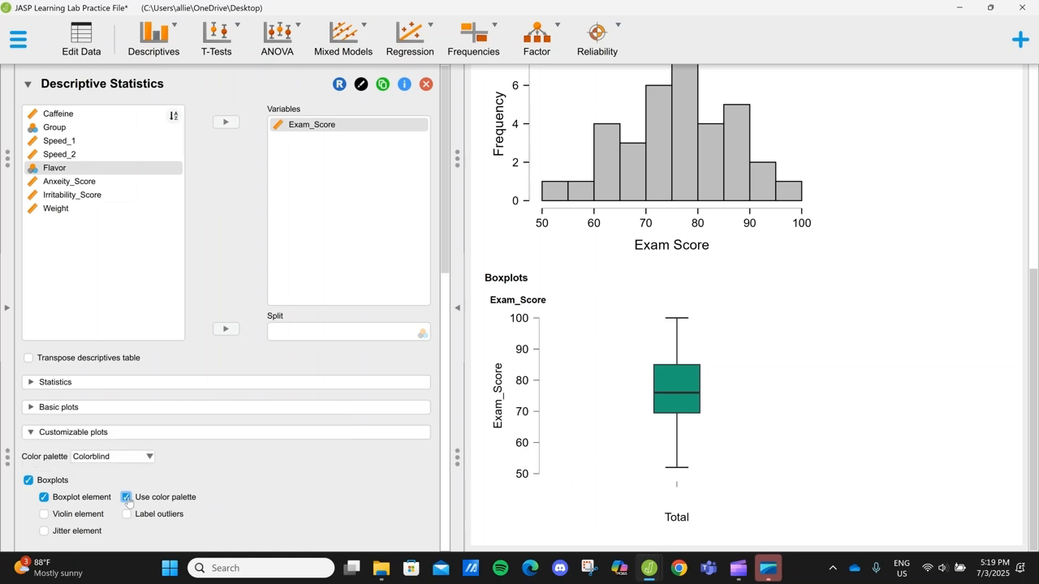
{"action": "left_click", "coordinate": [127, 497]}
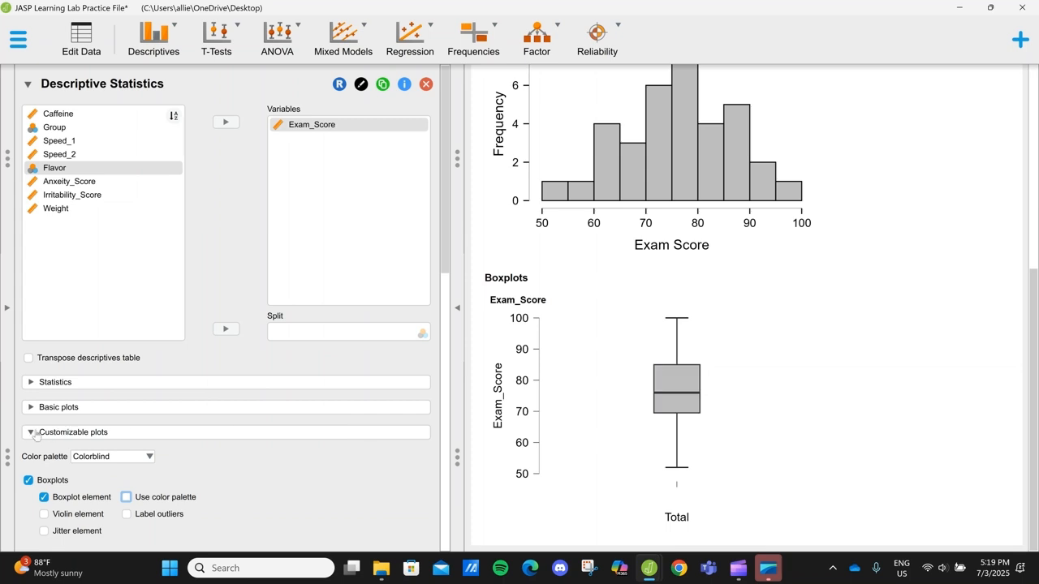
{"action": "left_click", "coordinate": [85, 457]}
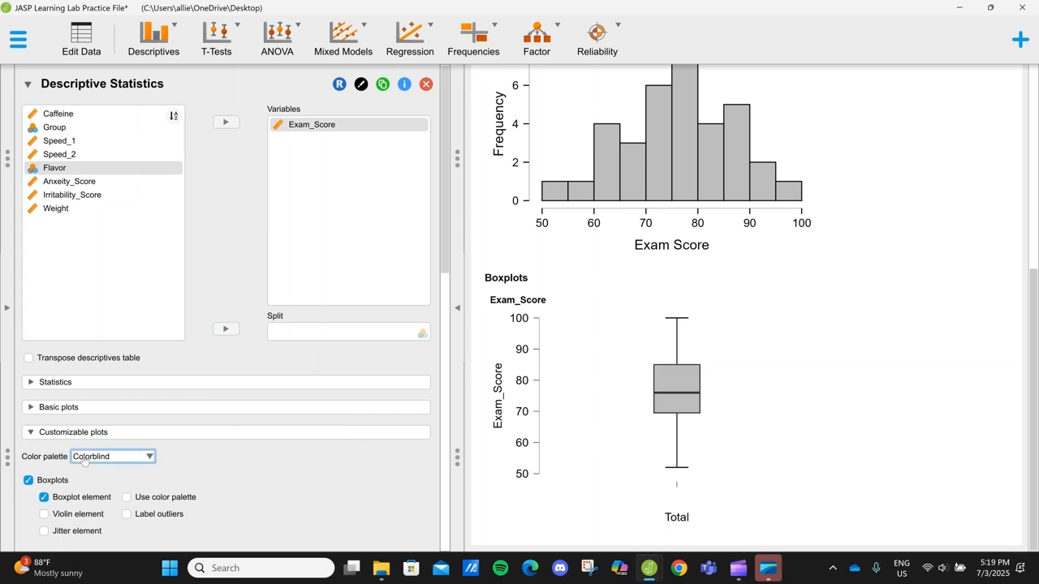
{"action": "left_click", "coordinate": [255, 473]}
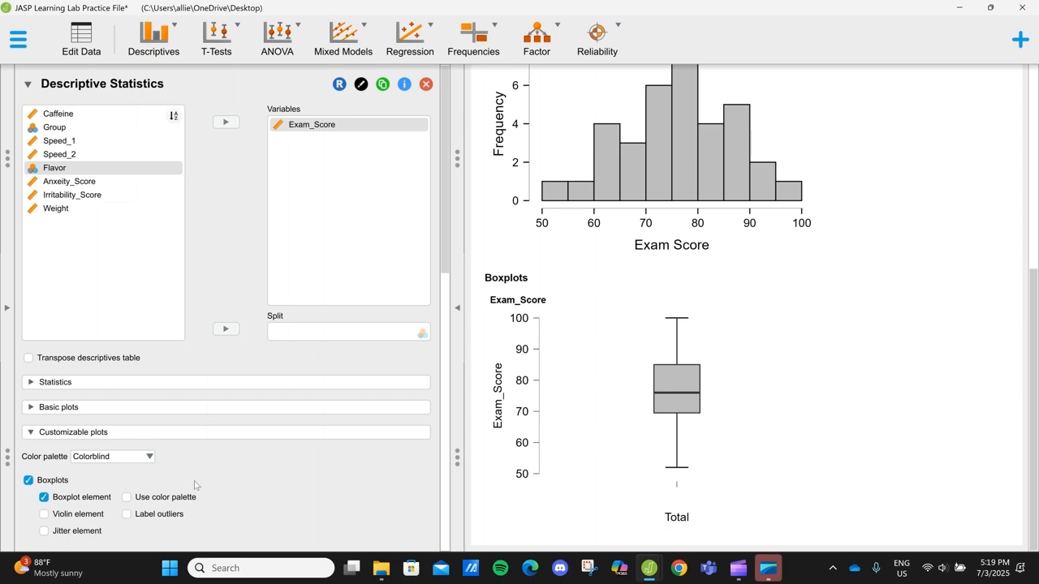
{"action": "left_click", "coordinate": [33, 439]}
{"action": "left_click", "coordinate": [33, 439]}
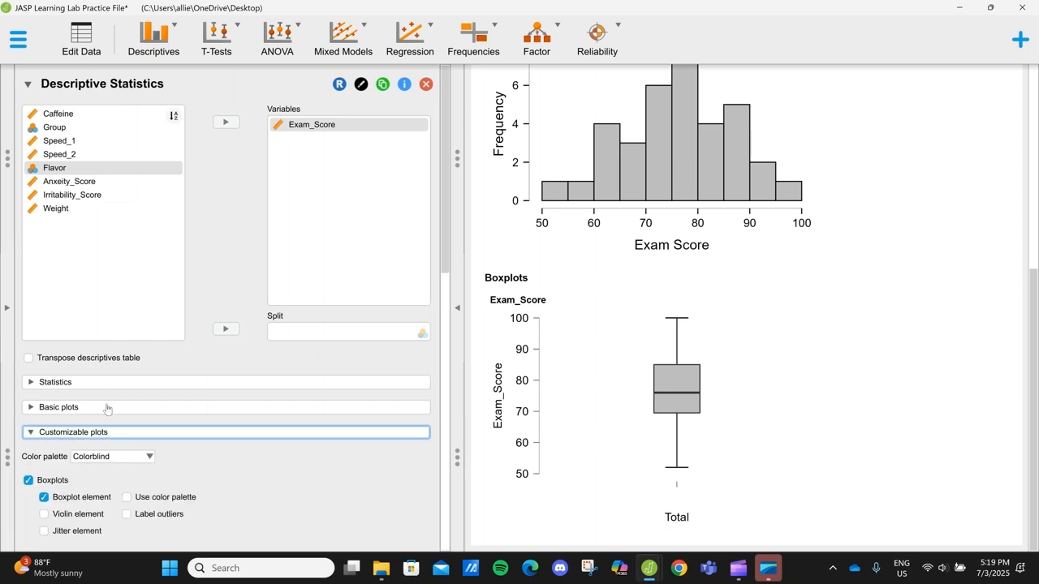
Step: Collapse the customizable plot options and add a frequency table for Exam_Score
{"action": "scroll", "coordinate": [192, 362], "scroll_direction": "down", "scroll_amount": 1}
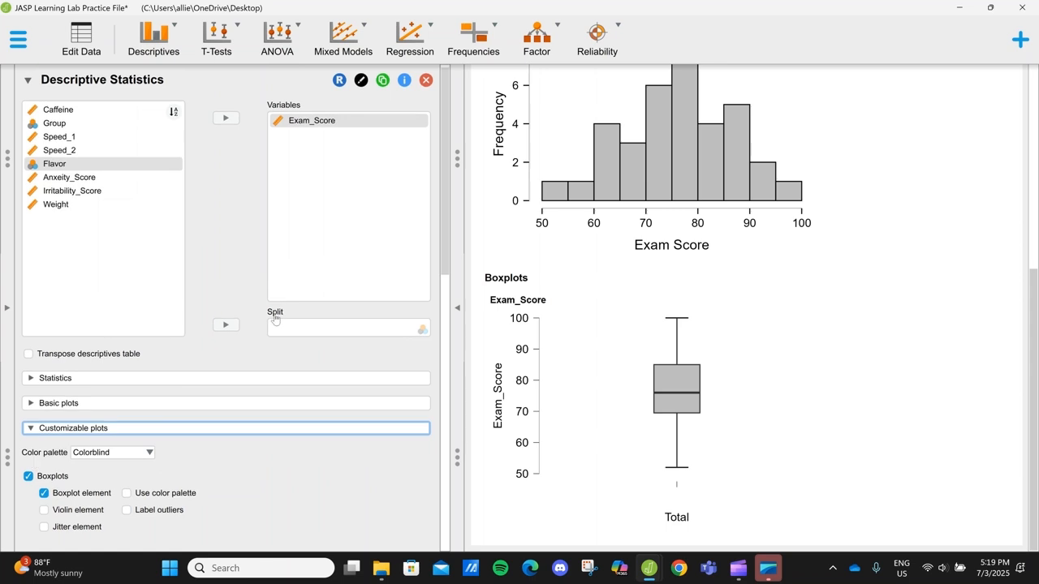
{"action": "scroll", "coordinate": [191, 362], "scroll_direction": "down", "scroll_amount": 4}
{"action": "left_click", "coordinate": [30, 277]}
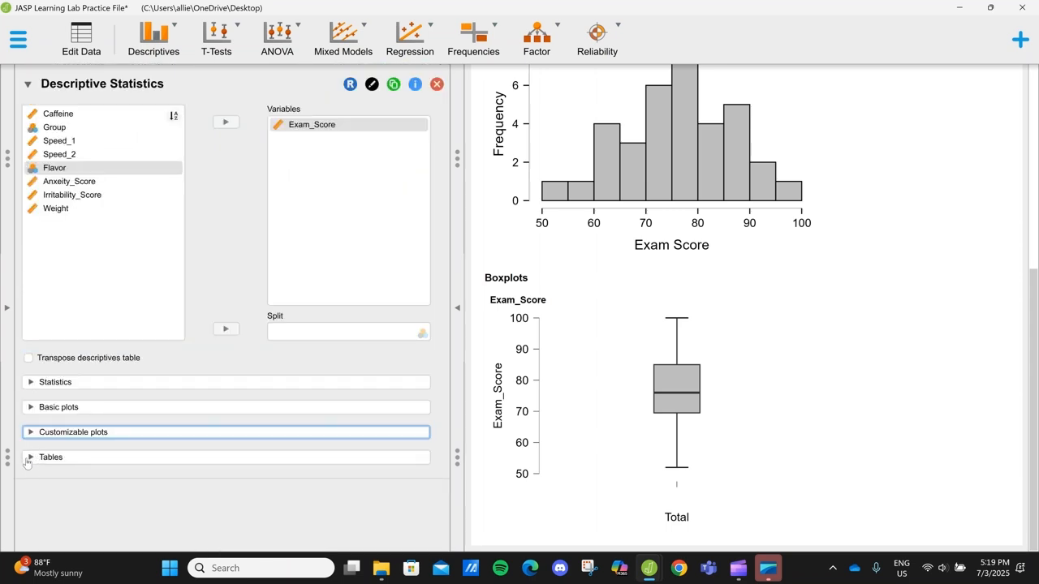
{"action": "left_click", "coordinate": [29, 459]}
{"action": "left_click", "coordinate": [29, 482]}
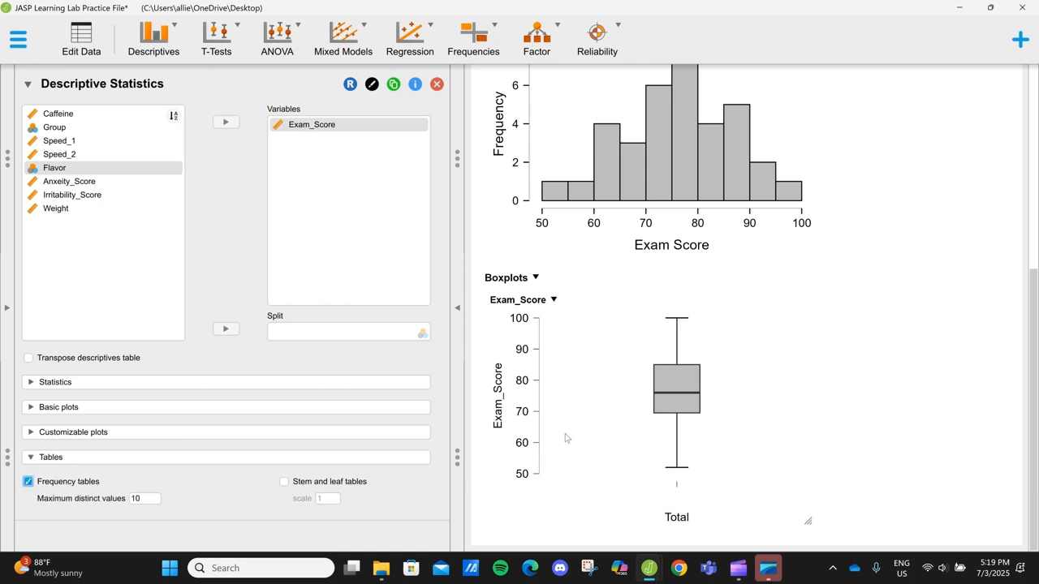
Step: Set the frequency table's maximum distinct values to 100
{"action": "left_click", "coordinate": [144, 498]}
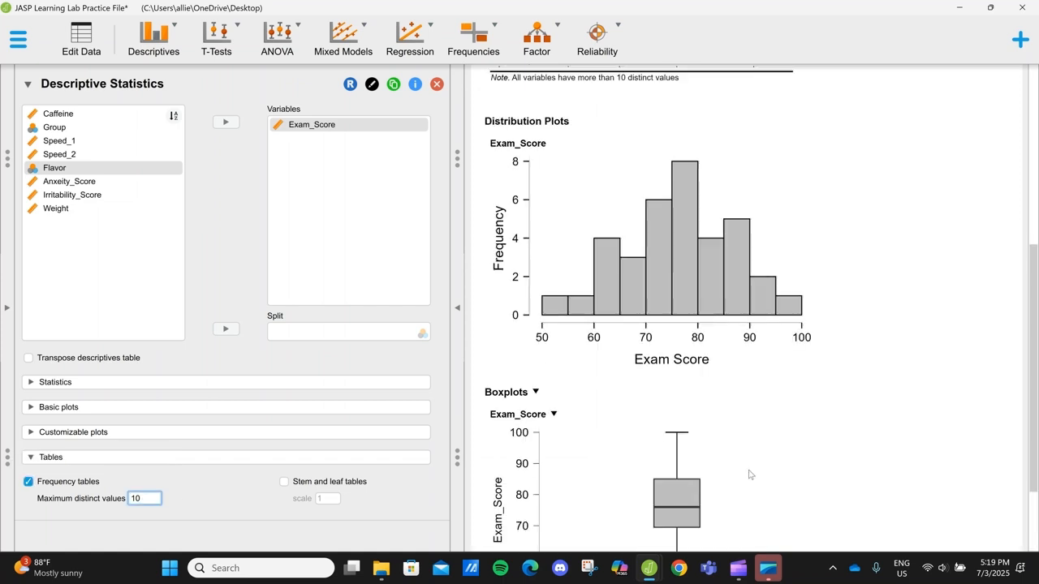
{"action": "scroll", "coordinate": [749, 475], "scroll_direction": "down", "scroll_amount": 3}
{"action": "scroll", "coordinate": [749, 475], "scroll_direction": "up", "scroll_amount": 10}
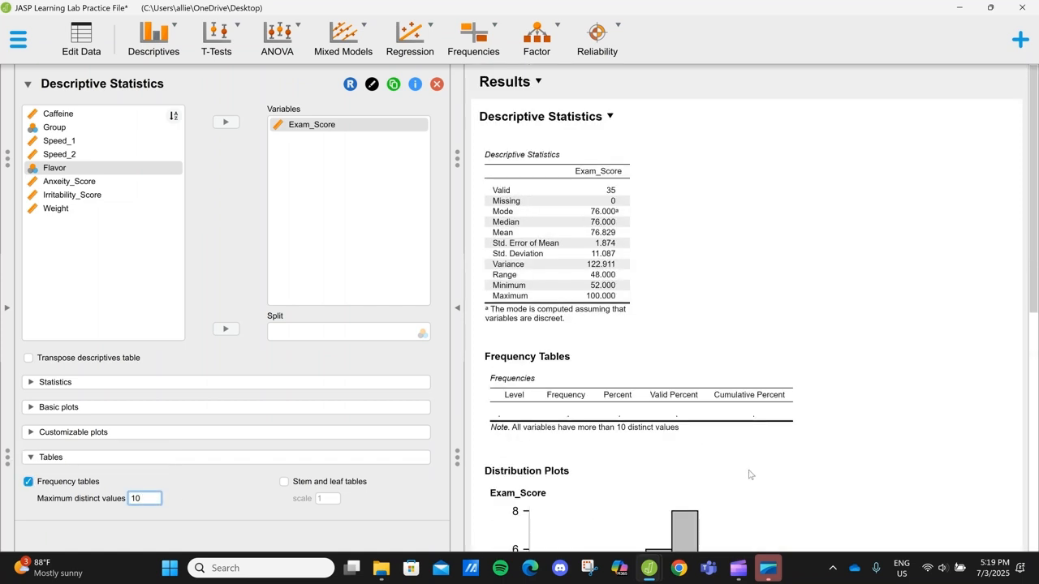
{"action": "scroll", "coordinate": [749, 475], "scroll_direction": "down", "scroll_amount": 10}
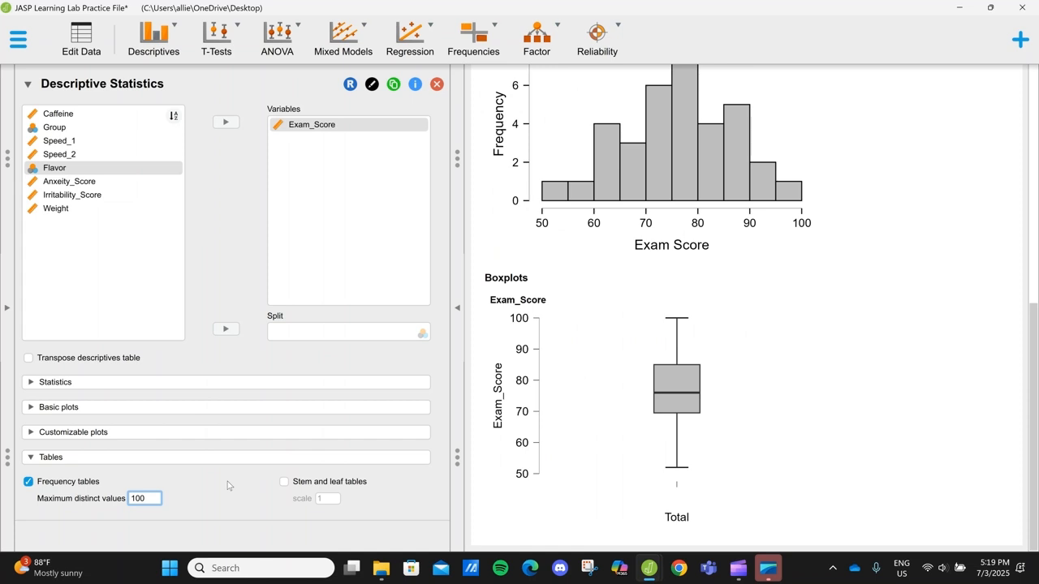
{"action": "key", "text": "Tab"}
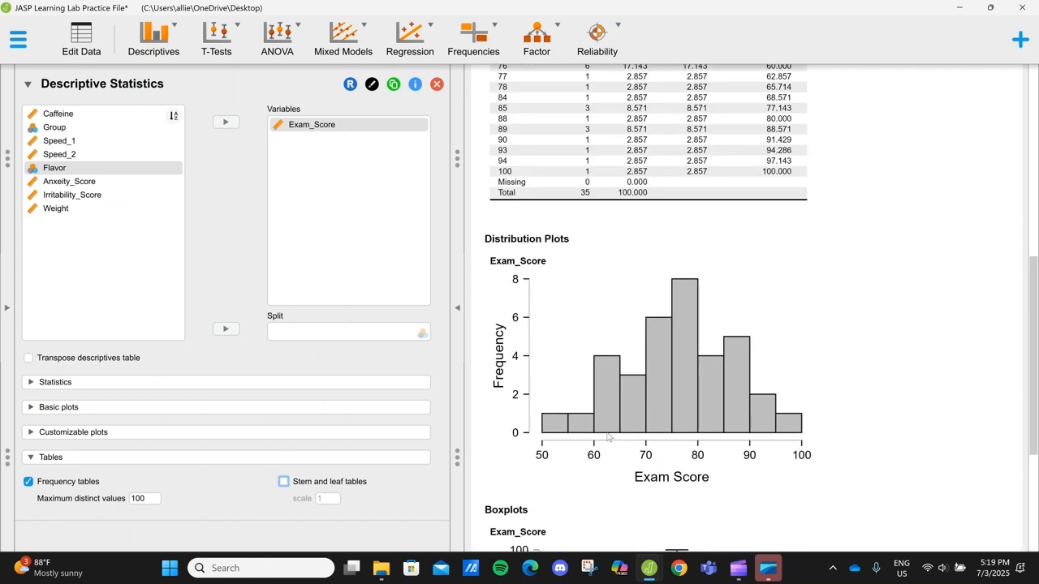
Step: Add a note below the Exam_Score frequency table reading "60% of participants scored at or below a 76 on the exam."
{"action": "scroll", "coordinate": [607, 436], "scroll_direction": "down", "scroll_amount": 3}
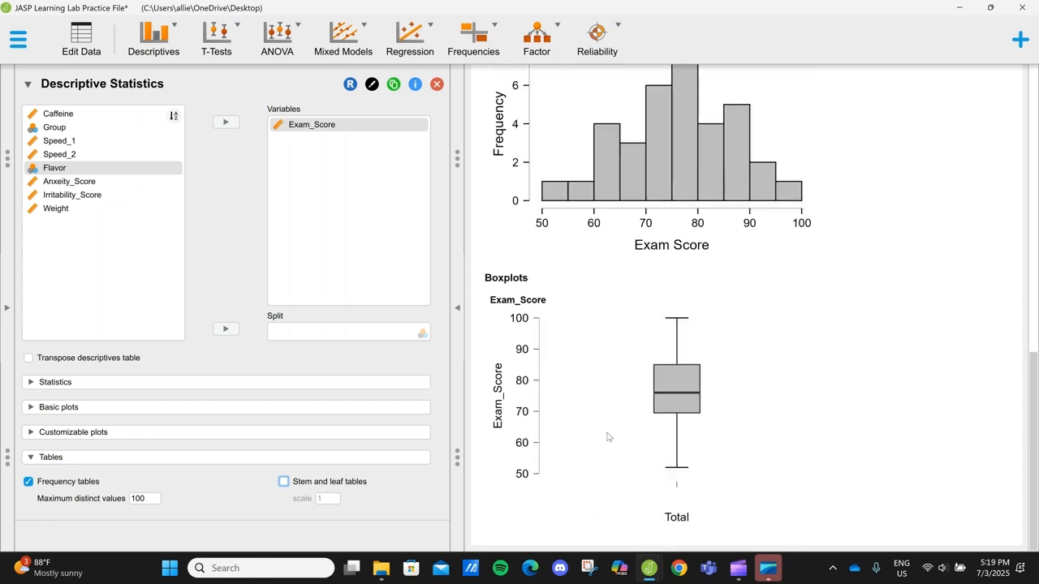
{"action": "scroll", "coordinate": [607, 436], "scroll_direction": "up", "scroll_amount": 6}
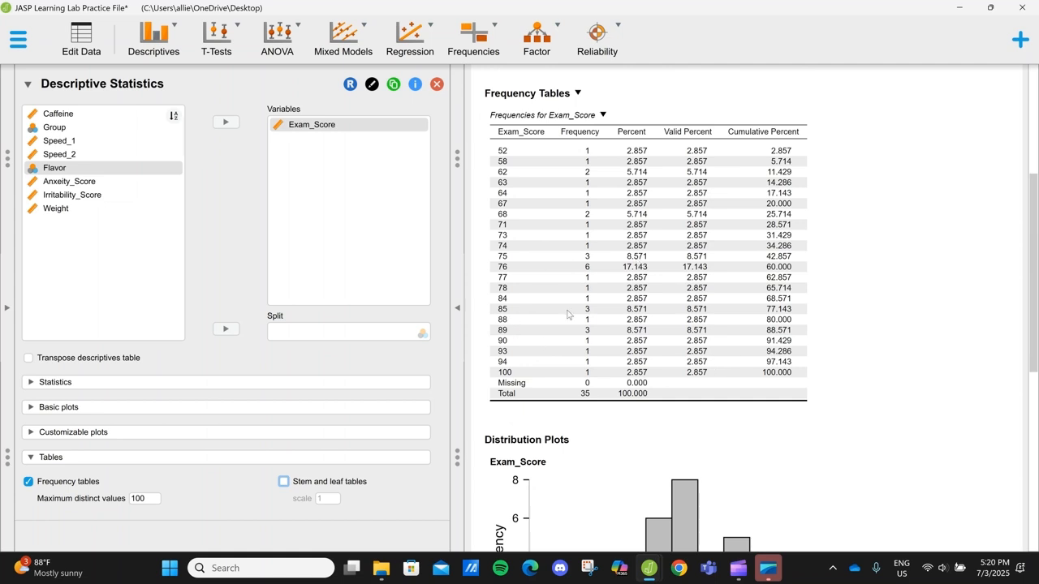
{"action": "scroll", "coordinate": [568, 315], "scroll_direction": "up", "scroll_amount": 1}
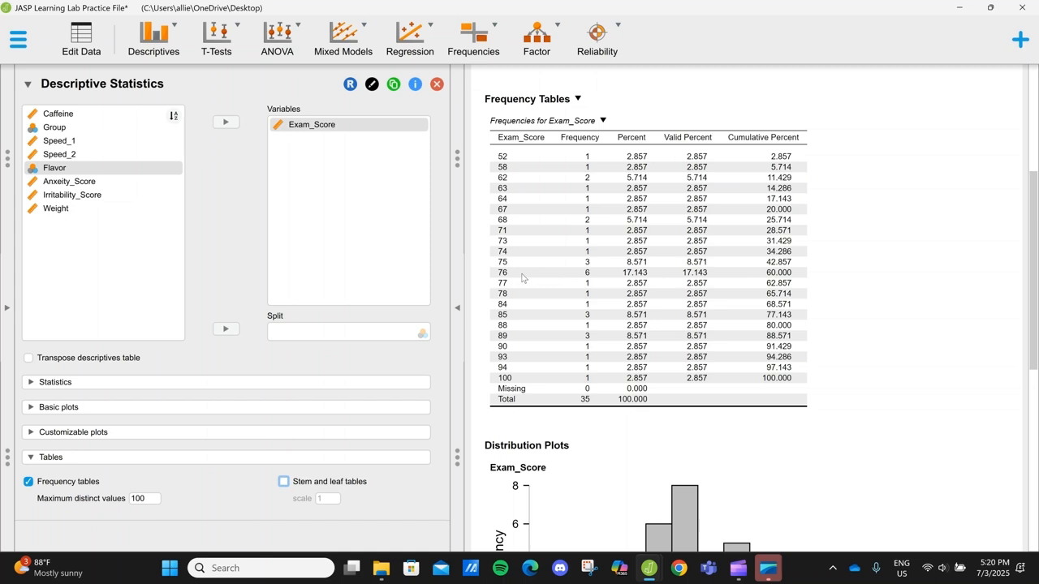
{"action": "left_click", "coordinate": [603, 121]}
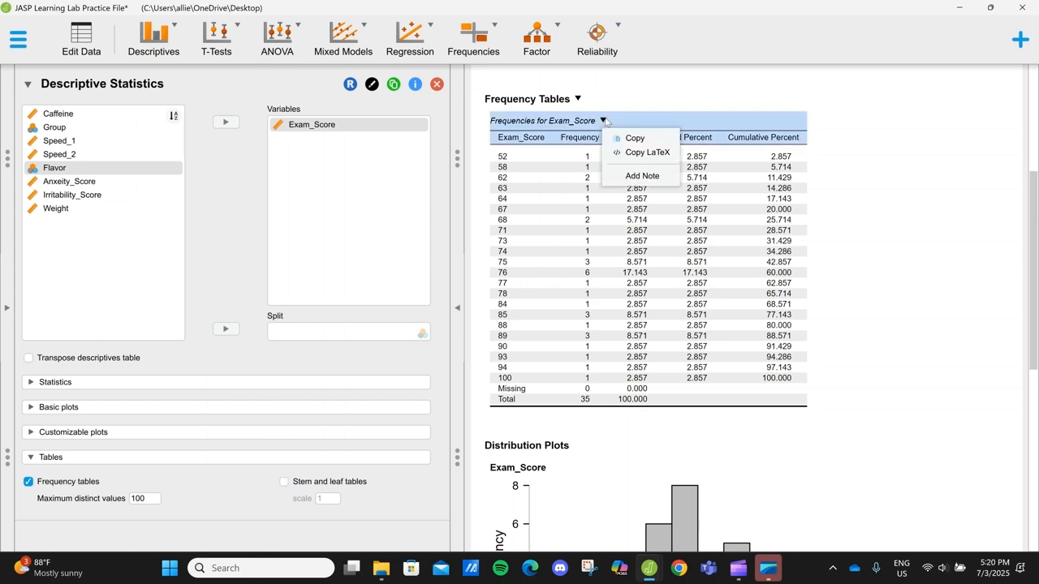
{"action": "left_click", "coordinate": [630, 177]}
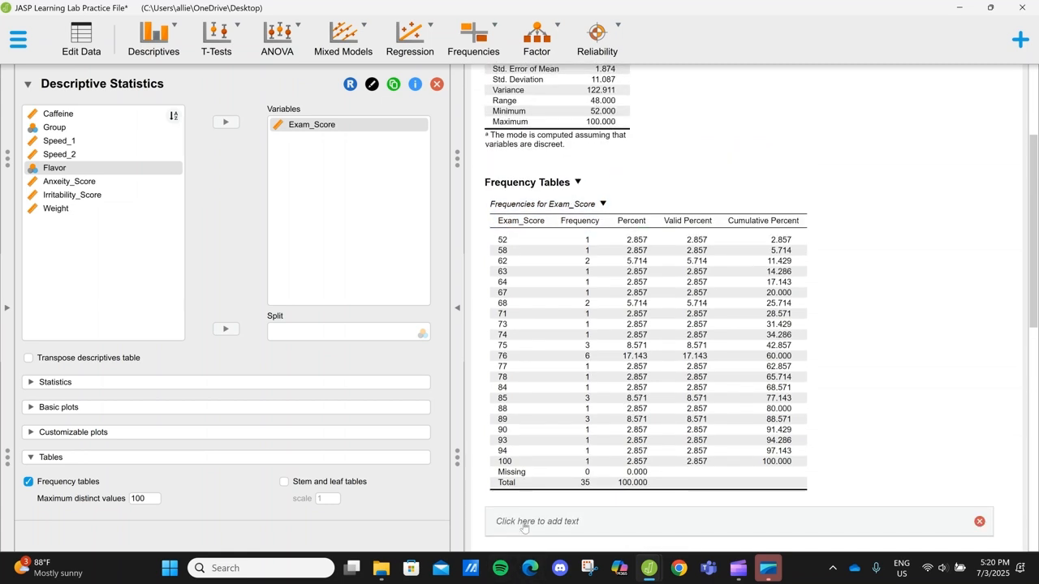
{"action": "left_click", "coordinate": [523, 524]}
{"action": "scroll", "coordinate": [583, 472], "scroll_direction": "down", "scroll_amount": 2}
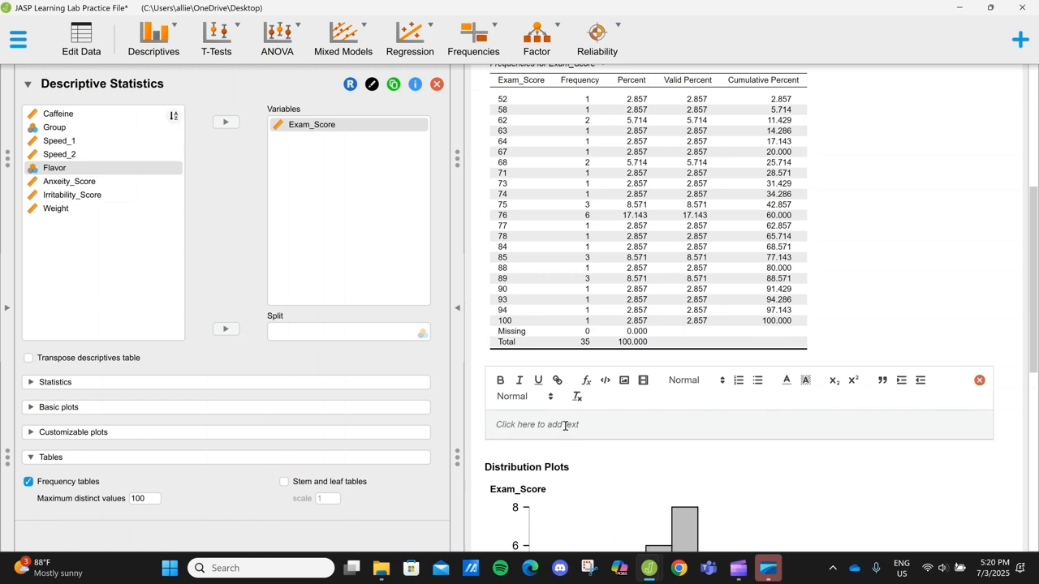
{"action": "type", "text": "60%"}
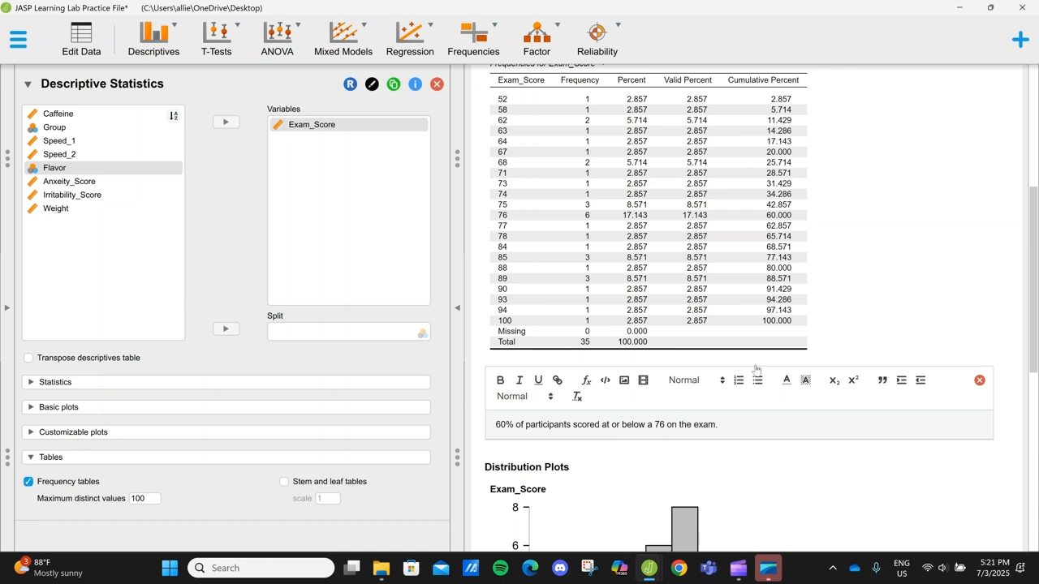
{"action": "left_click", "coordinate": [900, 321]}
Step: Review the annotated Exam_Score output and split the descriptive analysis by Group
{"action": "scroll", "coordinate": [900, 321], "scroll_direction": "up", "scroll_amount": 4}
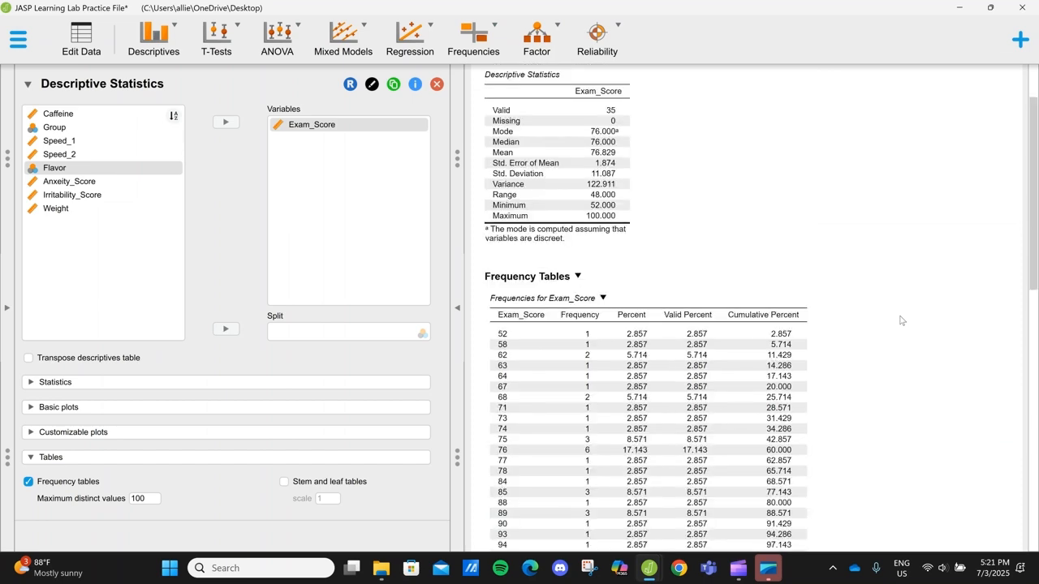
{"action": "scroll", "coordinate": [709, 372], "scroll_direction": "down", "scroll_amount": 1}
{"action": "scroll", "coordinate": [709, 372], "scroll_direction": "down", "scroll_amount": 10}
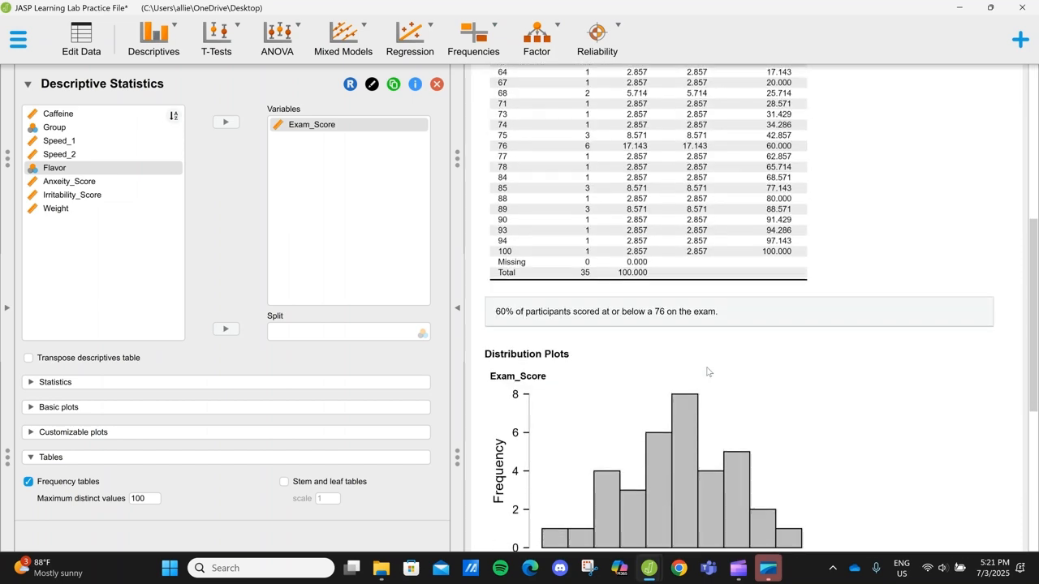
{"action": "scroll", "coordinate": [709, 371], "scroll_direction": "up", "scroll_amount": 15}
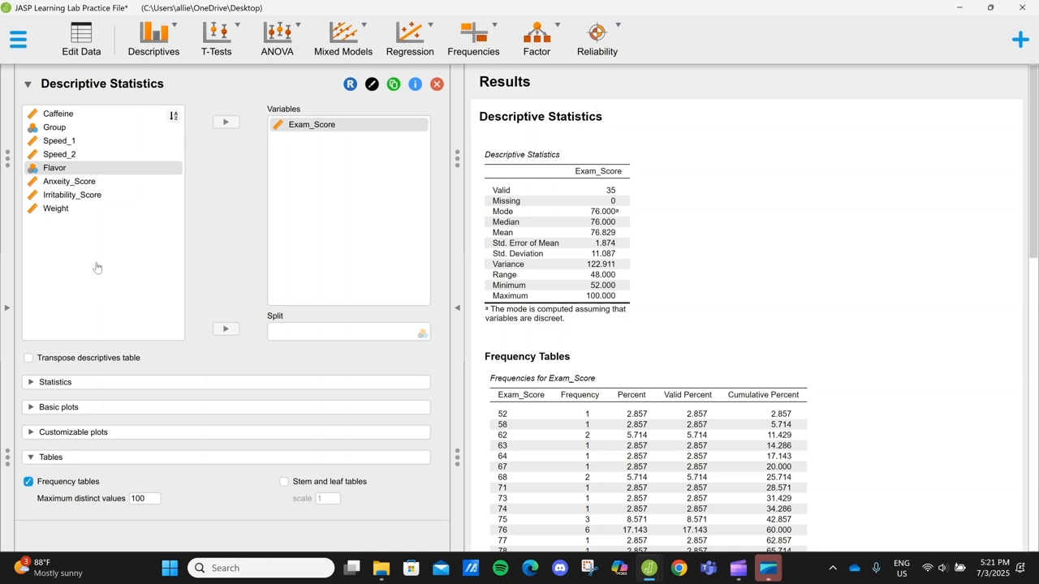
{"action": "left_click", "coordinate": [114, 131]}
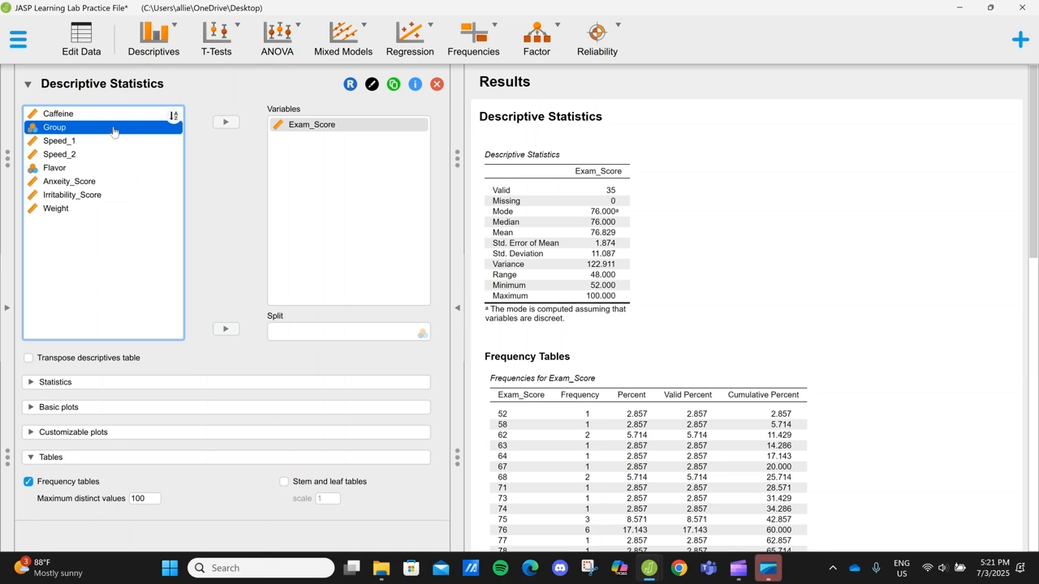
{"action": "left_click_drag", "start_coordinate": [114, 131], "coordinate": [366, 344]}
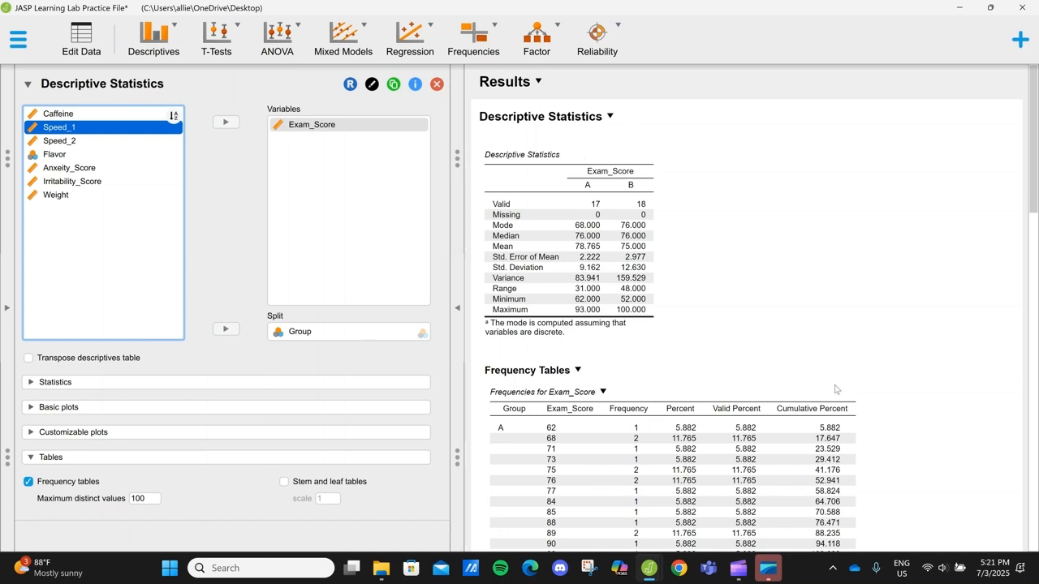
Step: Examine the descriptives, frequency tables, distribution plots and boxplots of Exam_Score for groups A and B
{"action": "scroll", "coordinate": [836, 389], "scroll_direction": "down", "scroll_amount": 3}
{"action": "scroll", "coordinate": [836, 390], "scroll_direction": "down", "scroll_amount": 15}
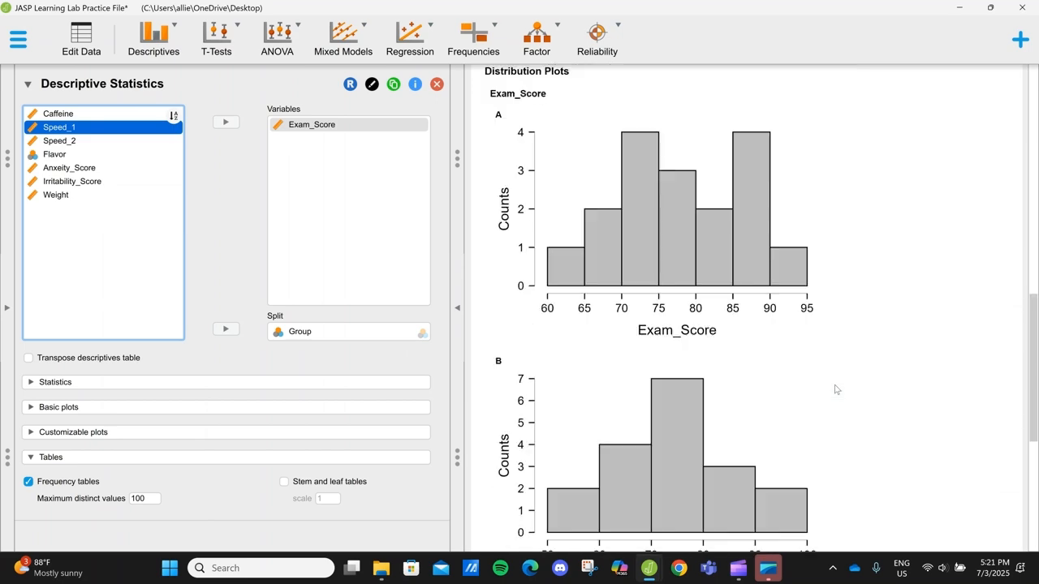
{"action": "scroll", "coordinate": [749, 366], "scroll_direction": "up", "scroll_amount": 15}
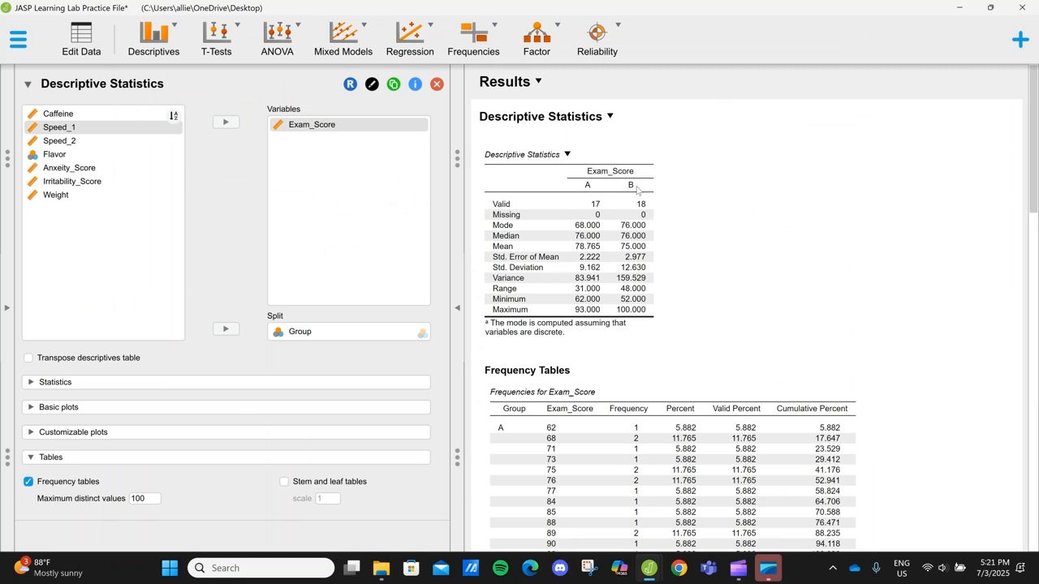
{"action": "scroll", "coordinate": [741, 316], "scroll_direction": "down", "scroll_amount": 5}
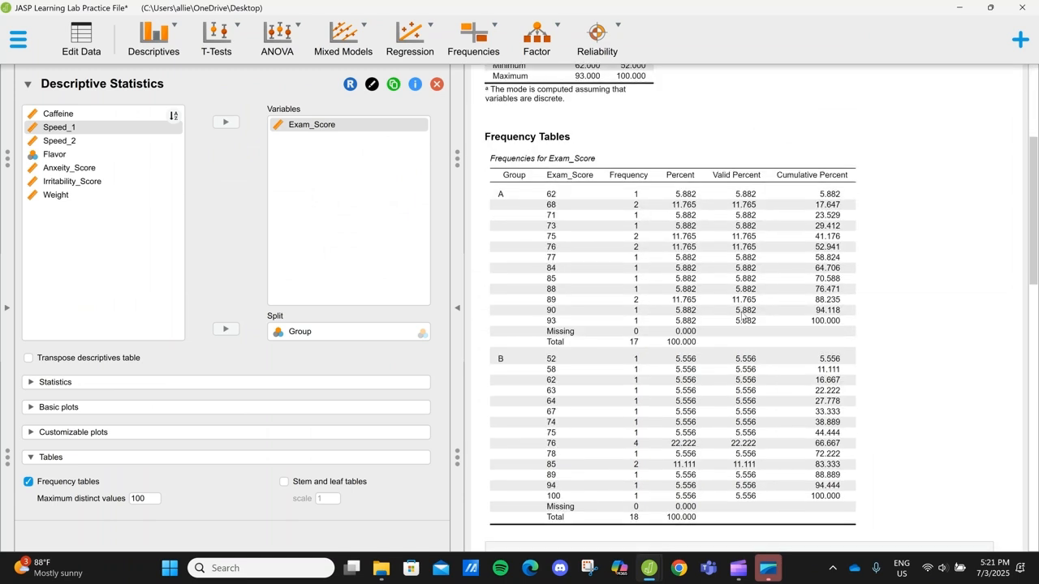
{"action": "scroll", "coordinate": [620, 412], "scroll_direction": "down", "scroll_amount": 8}
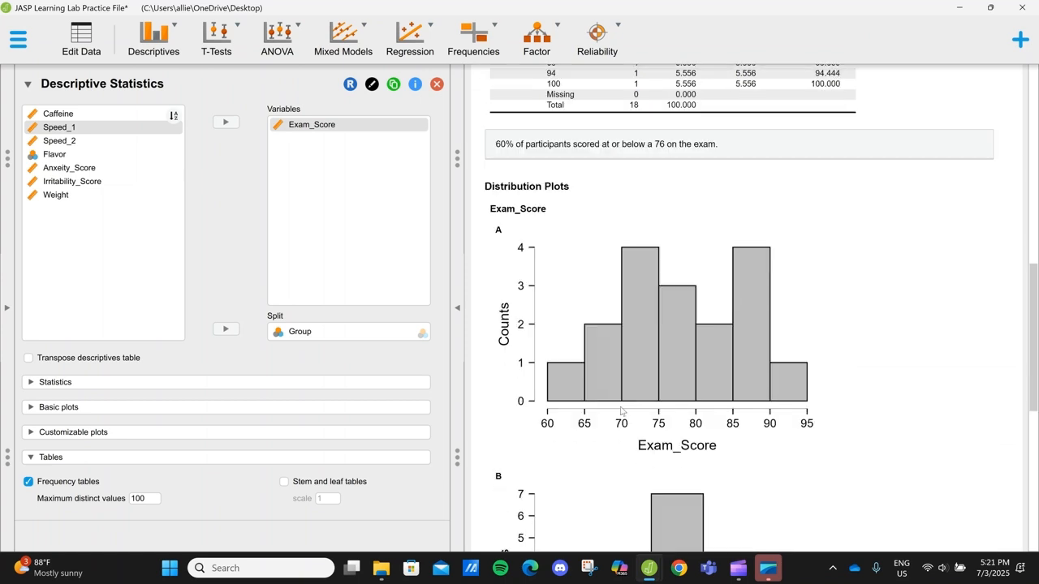
{"action": "scroll", "coordinate": [621, 411], "scroll_direction": "down", "scroll_amount": 4}
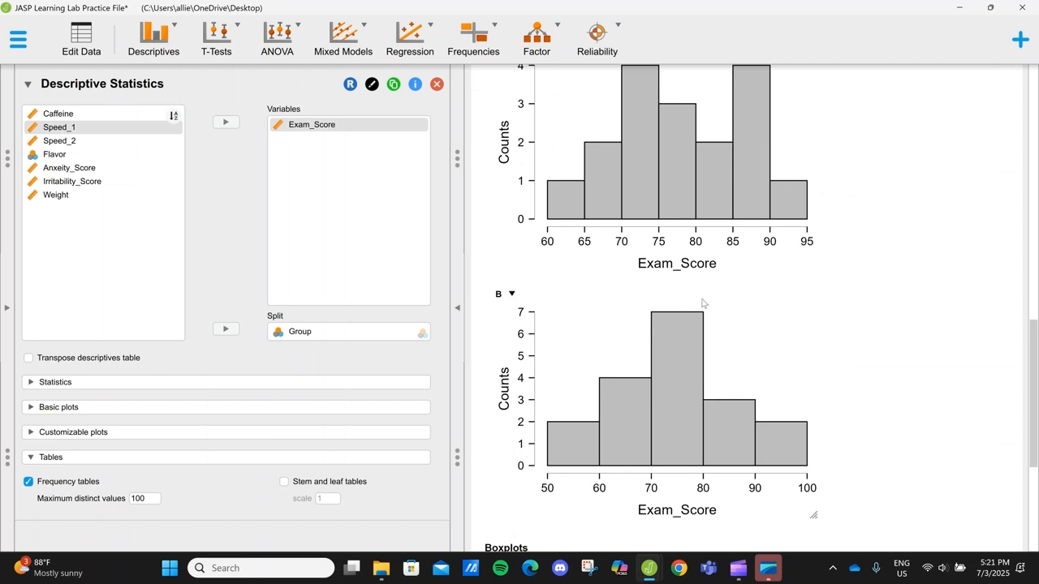
{"action": "scroll", "coordinate": [636, 487], "scroll_direction": "down", "scroll_amount": 6}
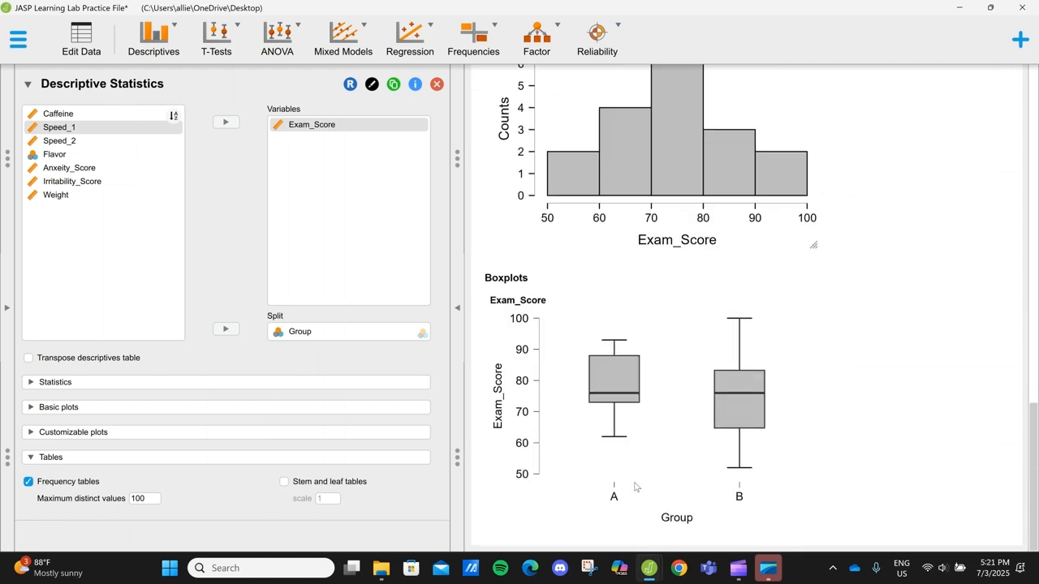
Step: Remove Group as the split variable from the Exam_Score analysis
{"action": "scroll", "coordinate": [736, 384], "scroll_direction": "up", "scroll_amount": 15}
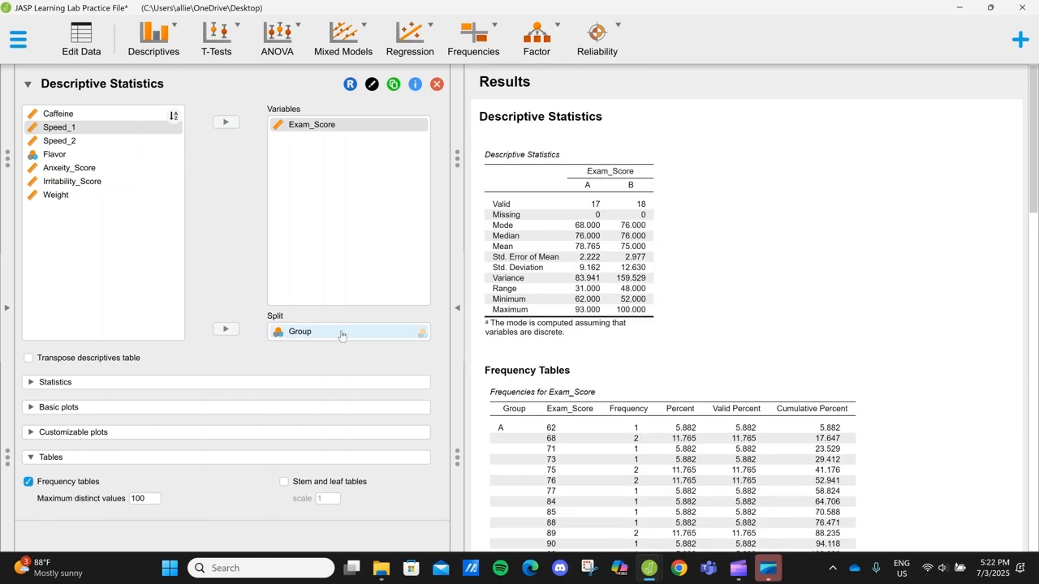
{"action": "left_click", "coordinate": [334, 336]}
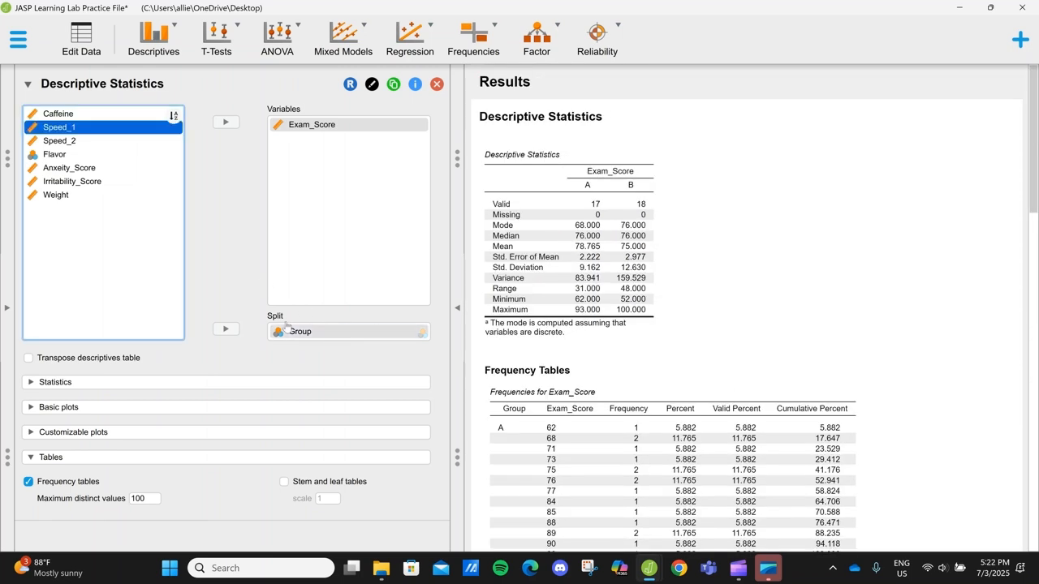
{"action": "left_click_drag", "start_coordinate": [286, 324], "coordinate": [94, 246]}
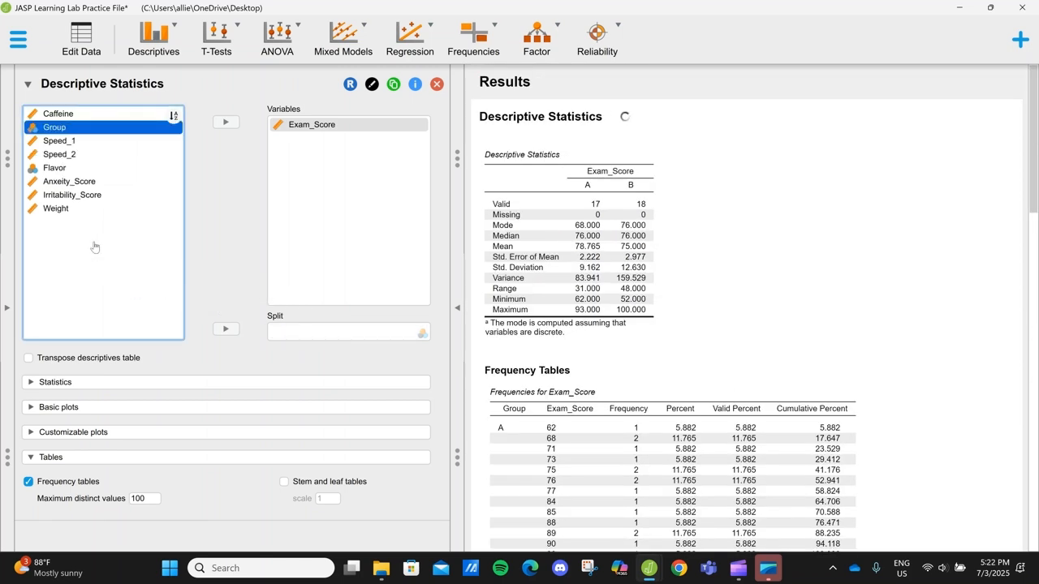
Step: Inspect the variables in the data sheet and return to the descriptive analysis
{"action": "left_click", "coordinate": [82, 38]}
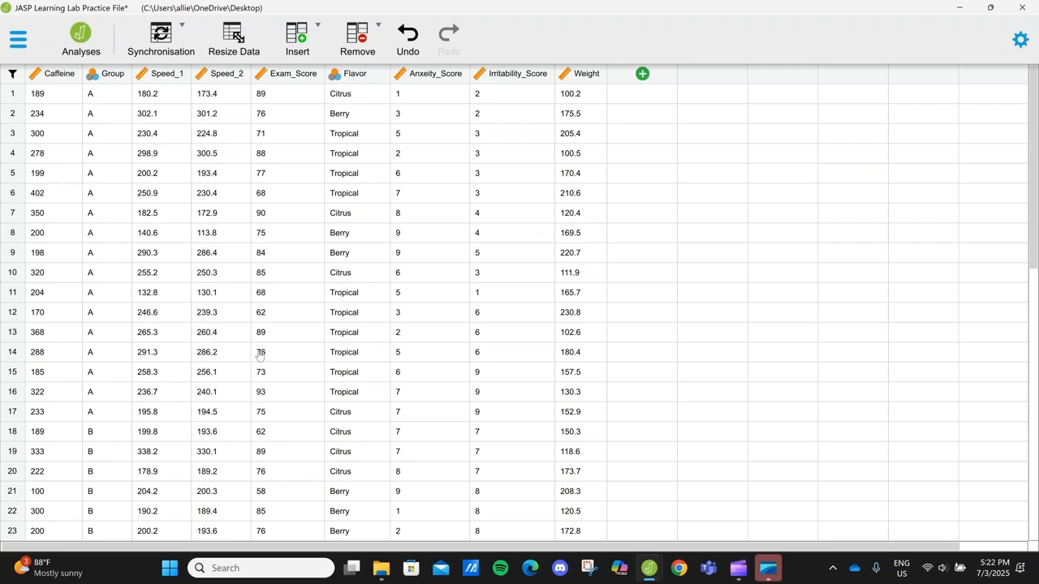
{"action": "left_click", "coordinate": [70, 37]}
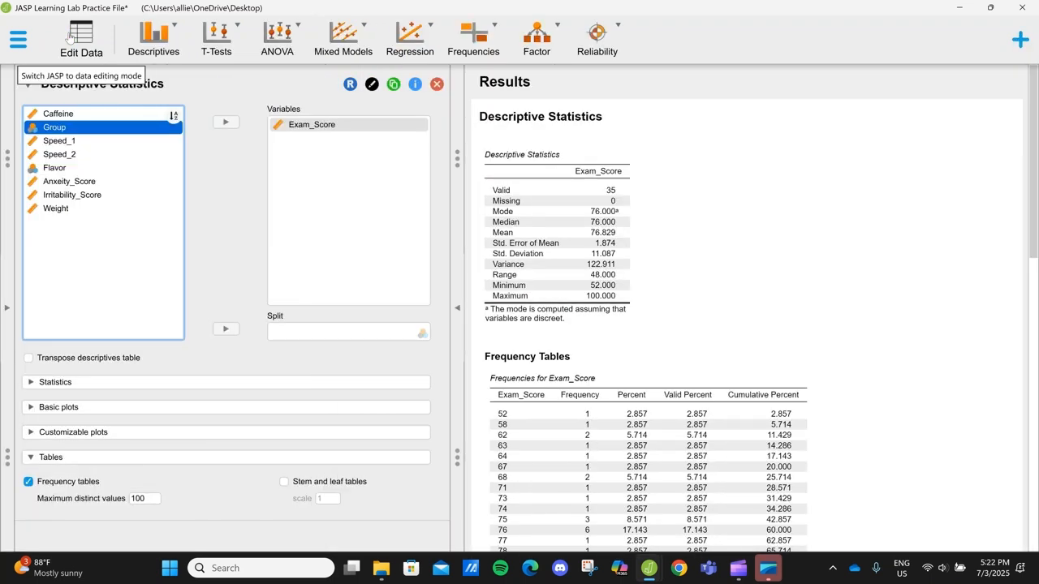
{"action": "left_click", "coordinate": [84, 169]}
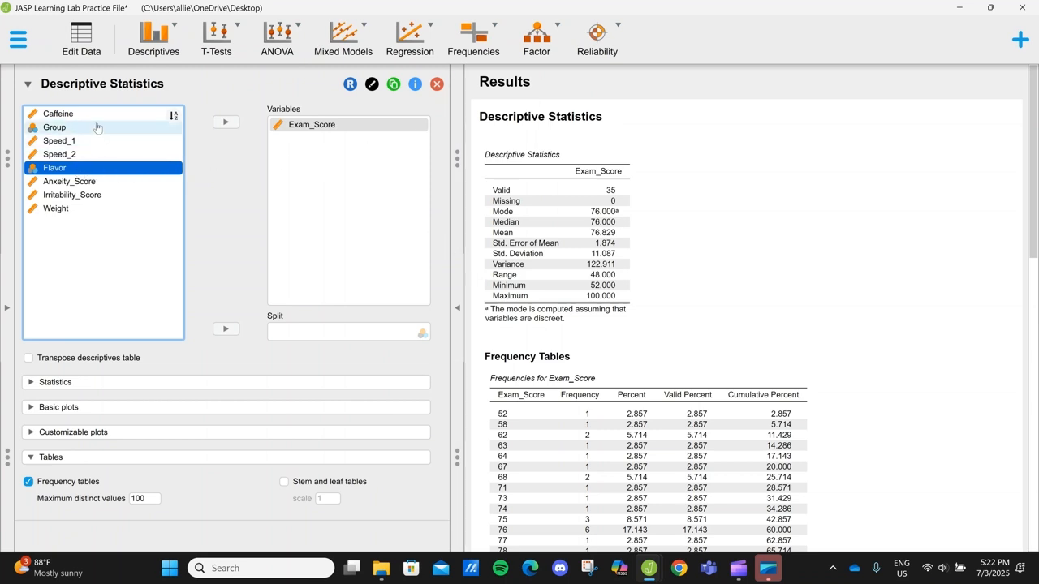
Step: Try splitting the Exam_Score output by Group once more, and take the split variable out again
{"action": "left_click_drag", "start_coordinate": [97, 128], "coordinate": [367, 341]}
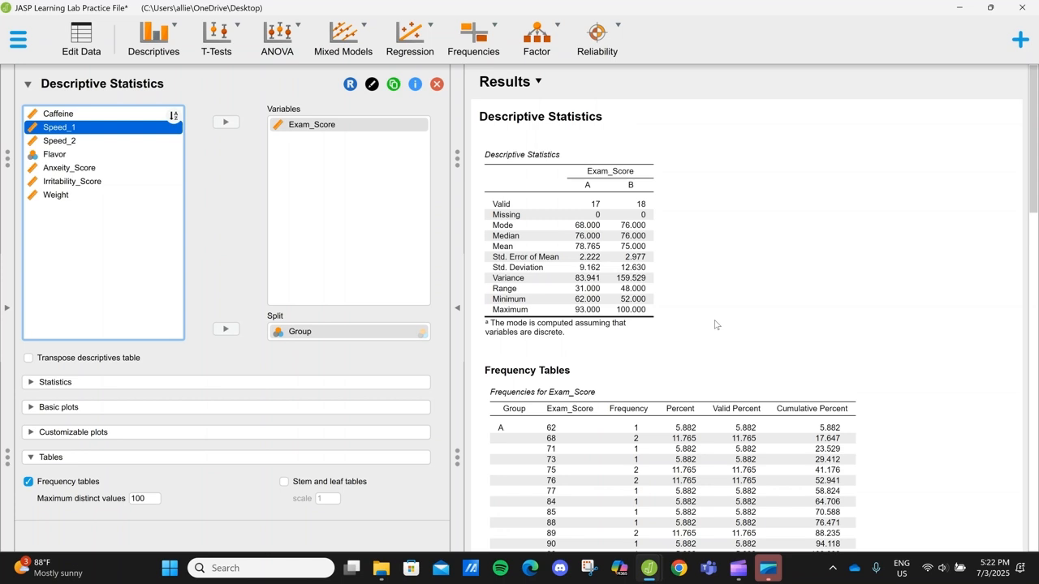
{"action": "scroll", "coordinate": [715, 324], "scroll_direction": "down", "scroll_amount": 20}
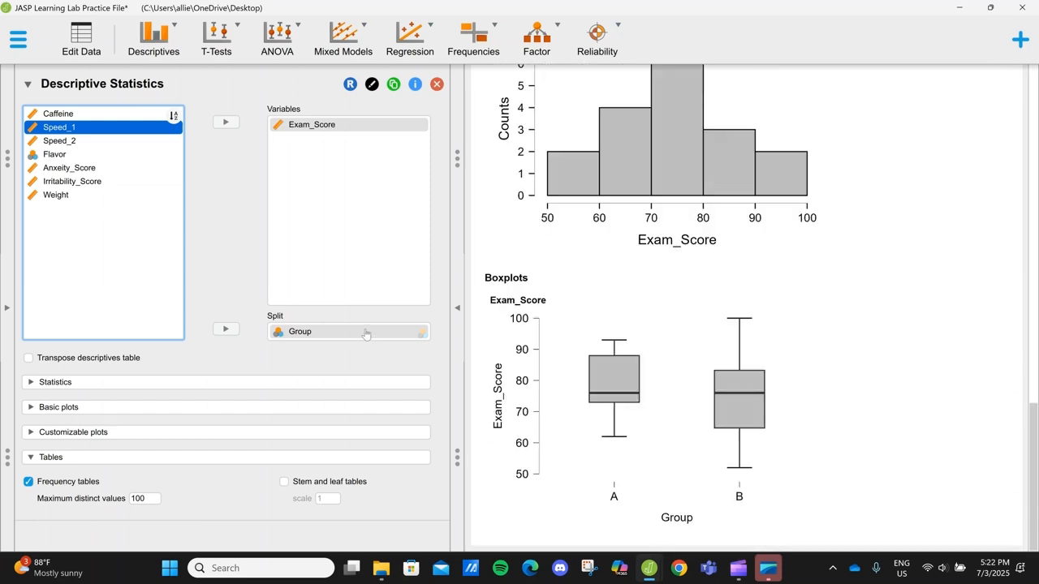
{"action": "left_click_drag", "start_coordinate": [365, 335], "coordinate": [160, 267]}
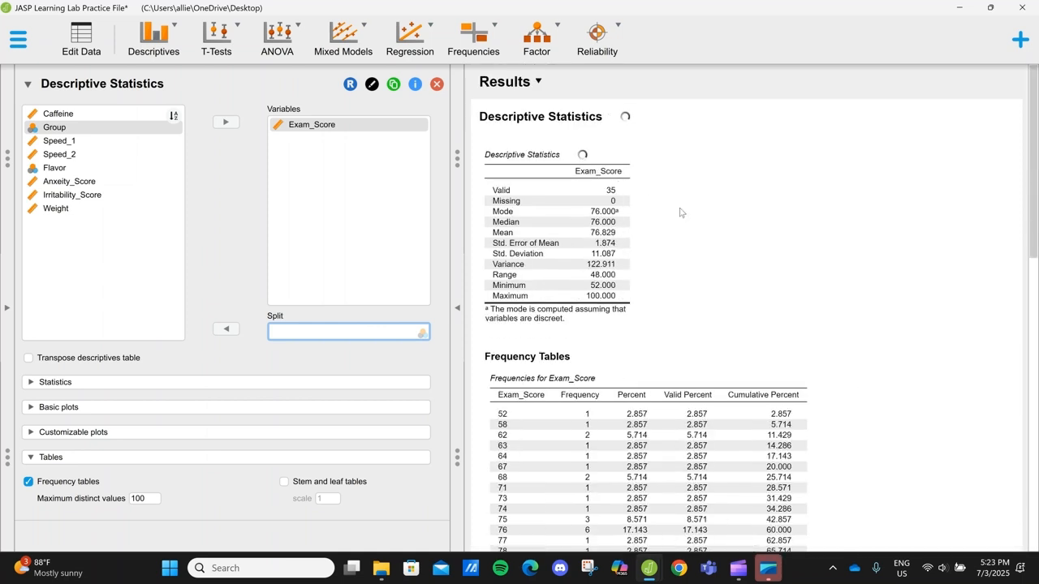
Step: Collapse the existing analysis and create a second Descriptive Statistics analysis of Exam_Score split by Group
{"action": "left_click", "coordinate": [36, 91]}
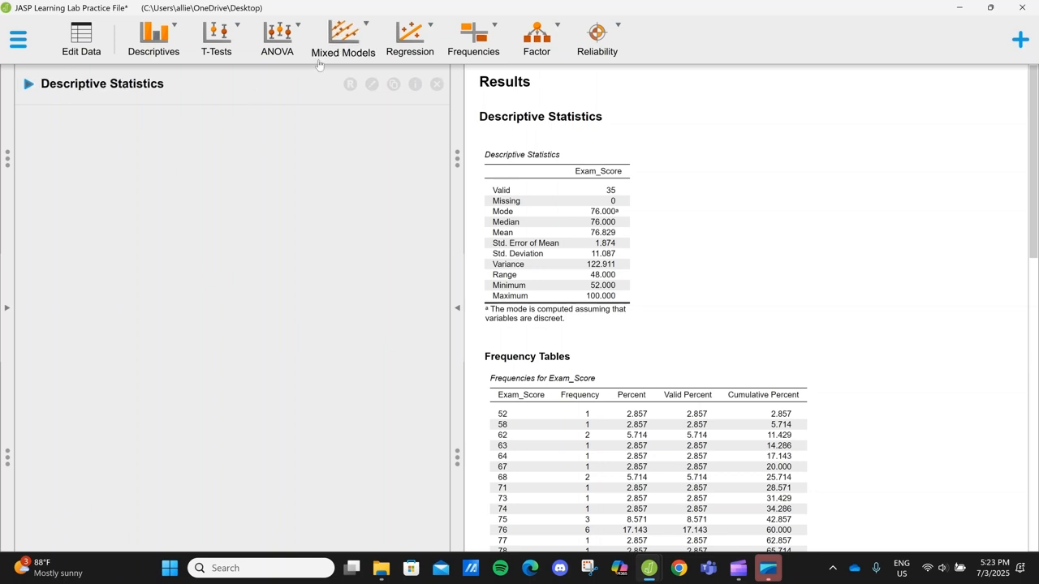
{"action": "left_click", "coordinate": [158, 55]}
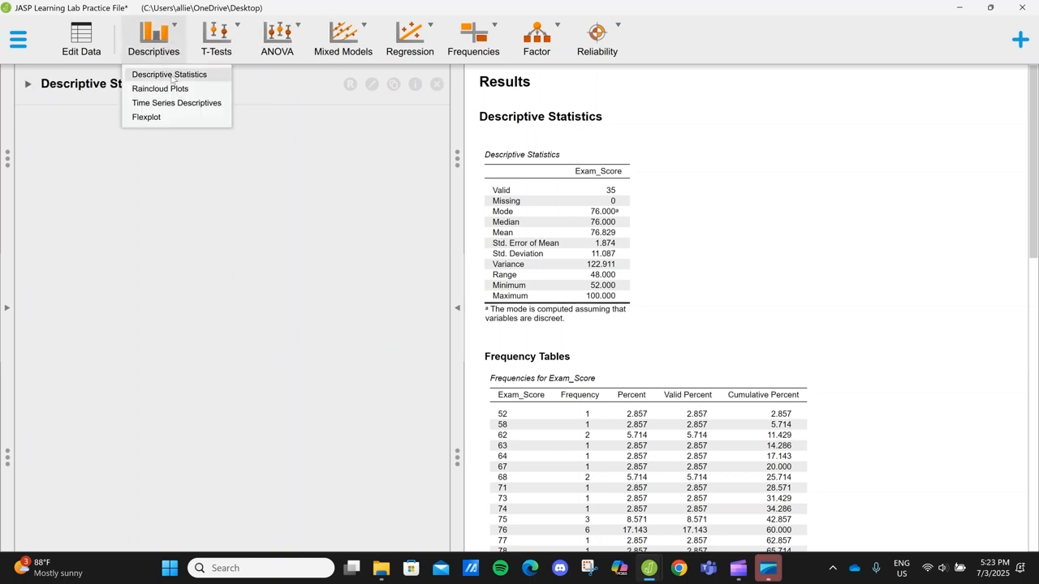
{"action": "left_click", "coordinate": [170, 74]}
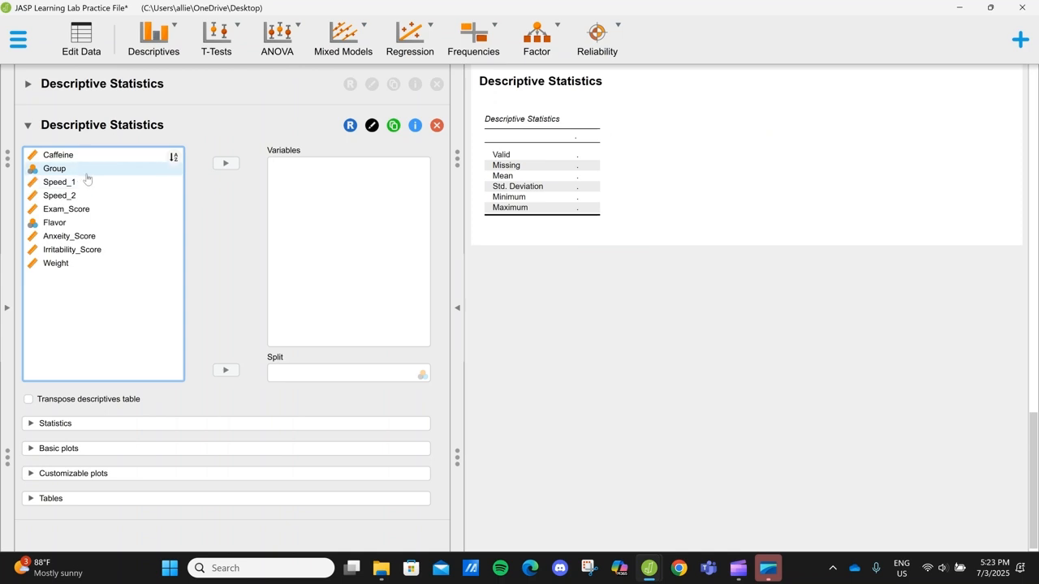
{"action": "left_click_drag", "start_coordinate": [93, 208], "coordinate": [344, 226]}
{"action": "left_click_drag", "start_coordinate": [139, 213], "coordinate": [415, 228]}
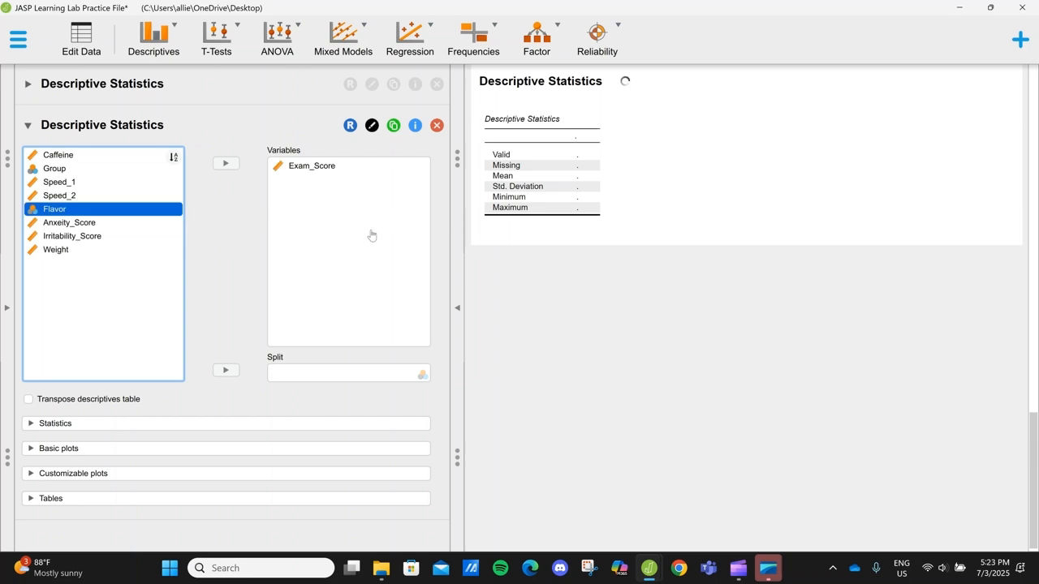
{"action": "left_click_drag", "start_coordinate": [132, 170], "coordinate": [386, 389]}
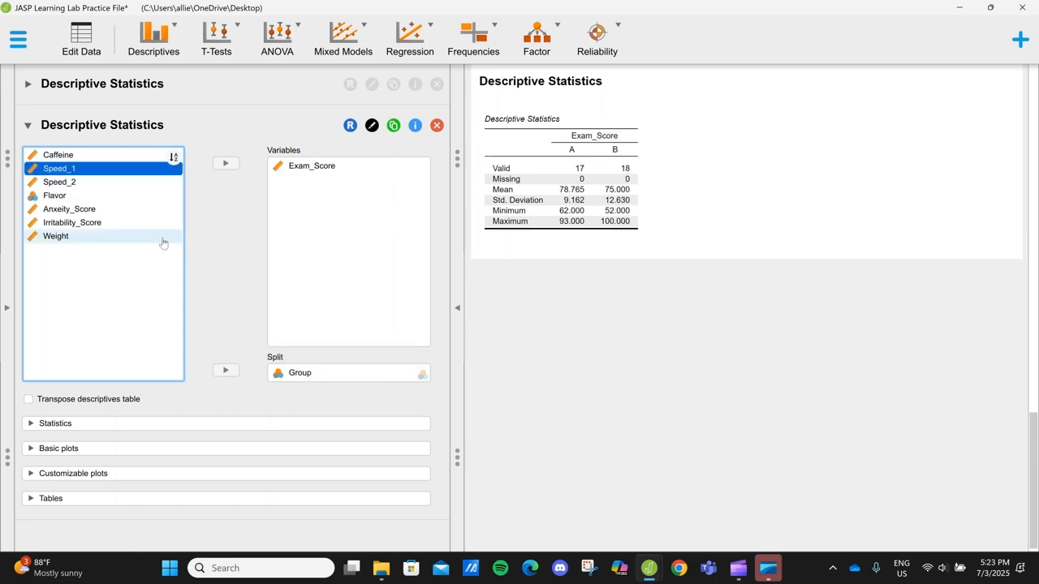
Step: Reopen the first descriptive analysis, compare its output with the Group-split table, and collapse it again
{"action": "left_click", "coordinate": [88, 86]}
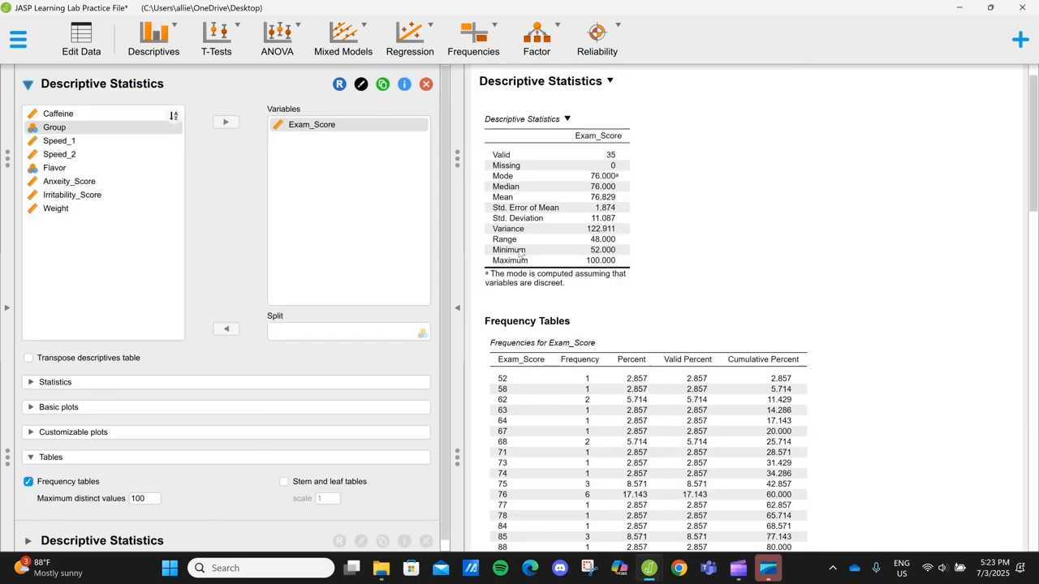
{"action": "scroll", "coordinate": [724, 375], "scroll_direction": "down", "scroll_amount": 15}
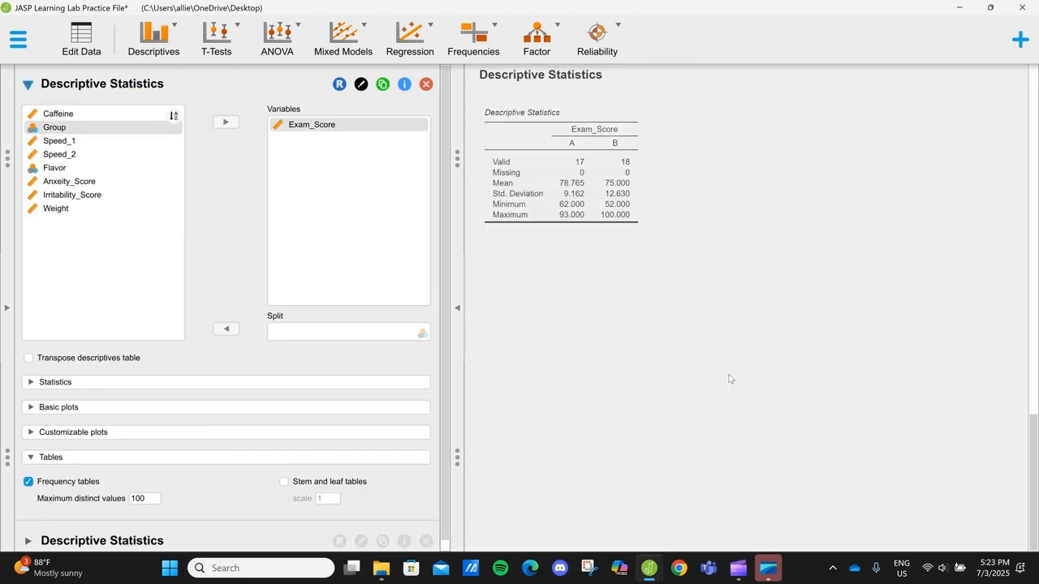
{"action": "scroll", "coordinate": [729, 378], "scroll_direction": "up", "scroll_amount": 15}
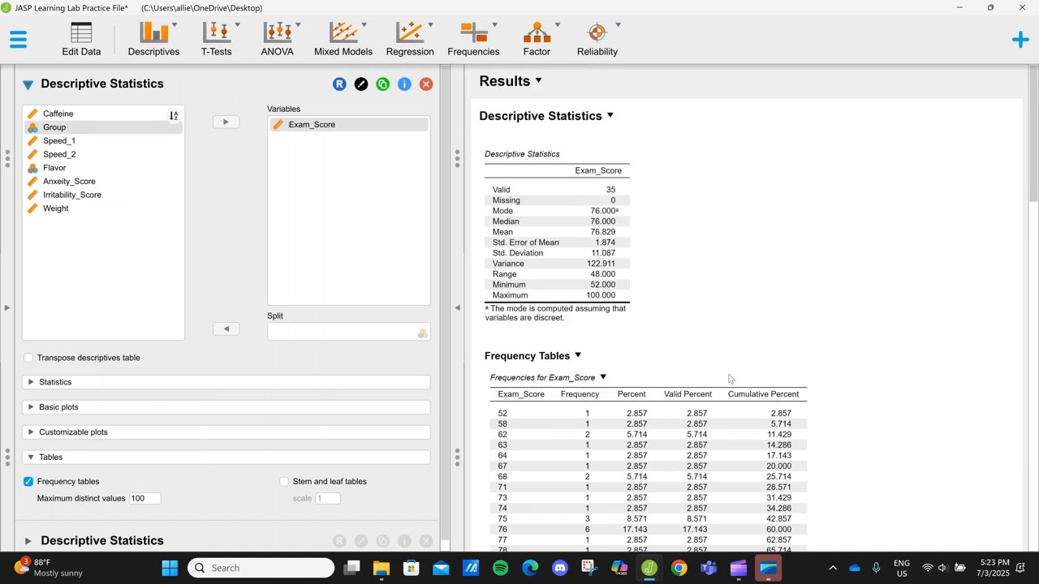
{"action": "left_click", "coordinate": [42, 88]}
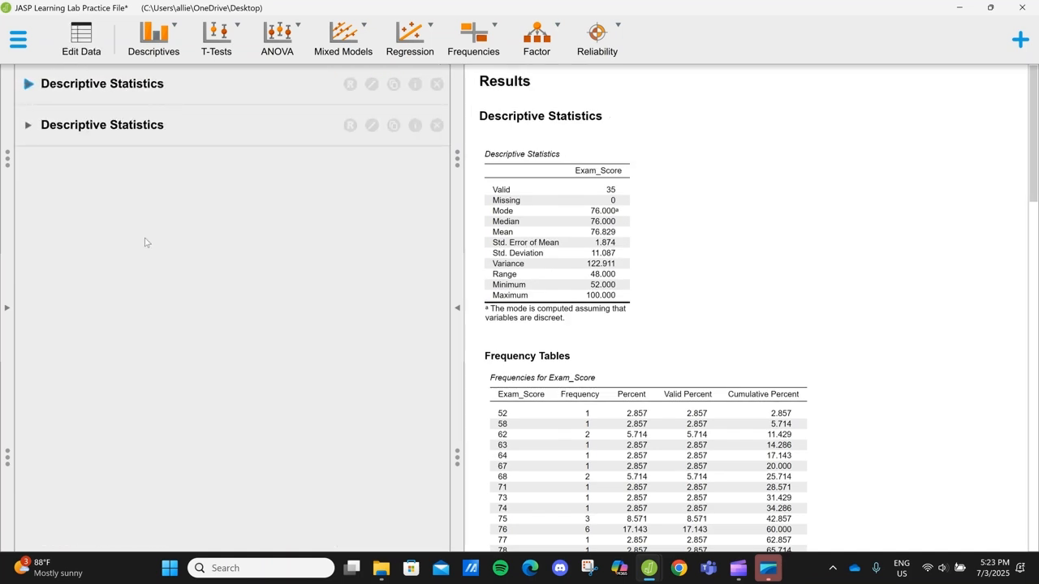